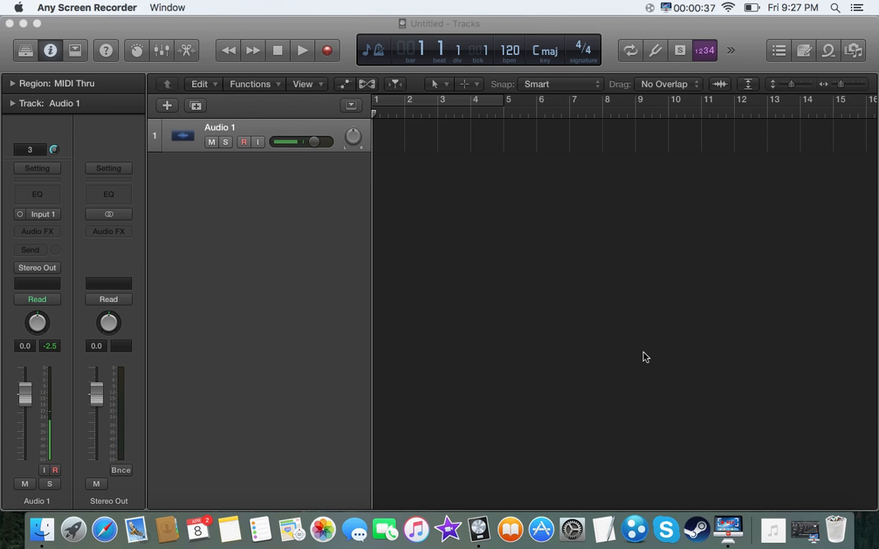
# - Look at the project Note Pad and at the region and track parameters of the Audio 1 track, closing each again
pyautogui.click(804, 50)
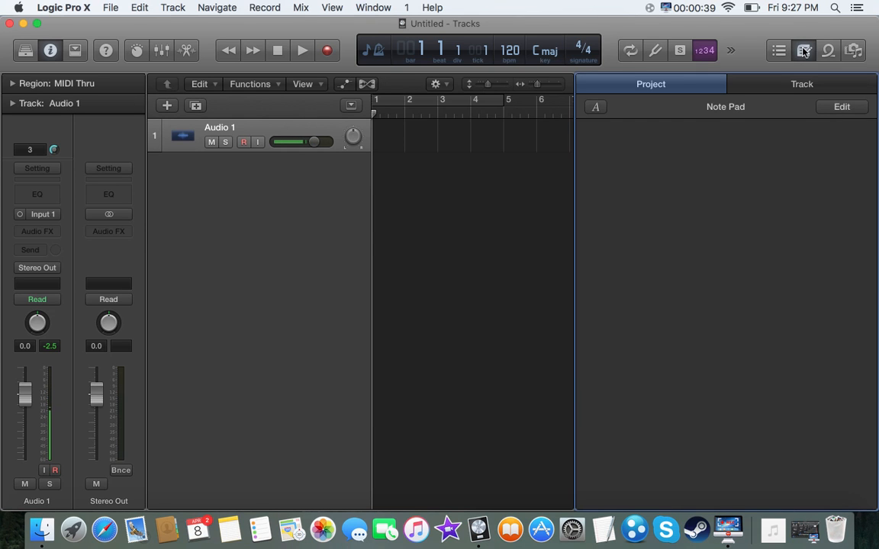
pyautogui.click(804, 50)
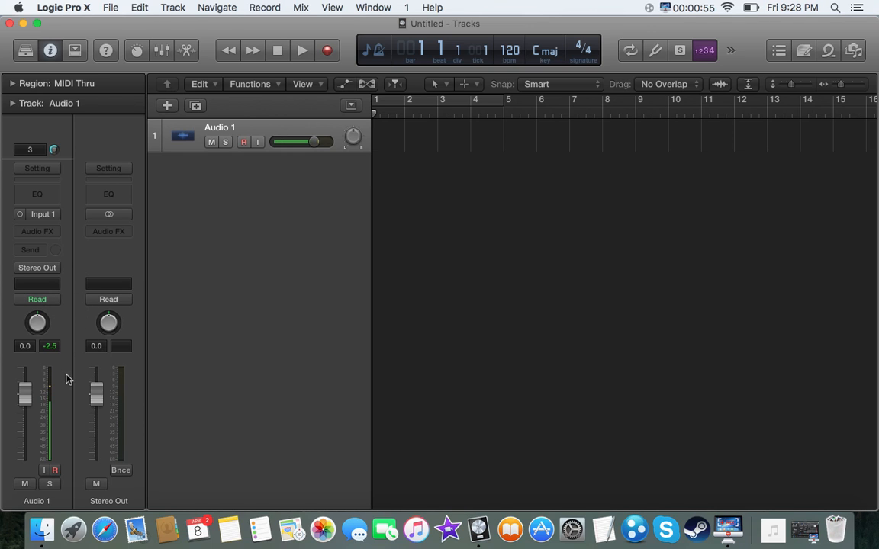
pyautogui.click(9, 104)
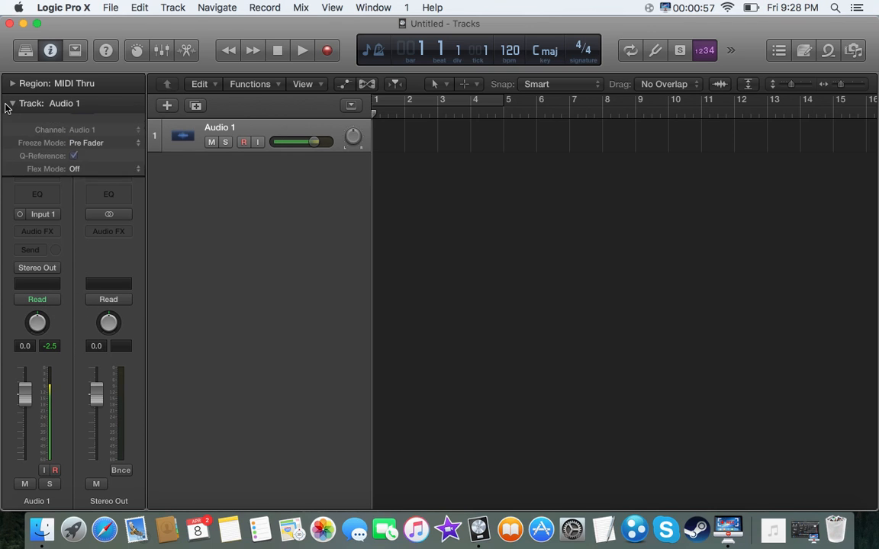
pyautogui.click(9, 104)
pyautogui.click(10, 83)
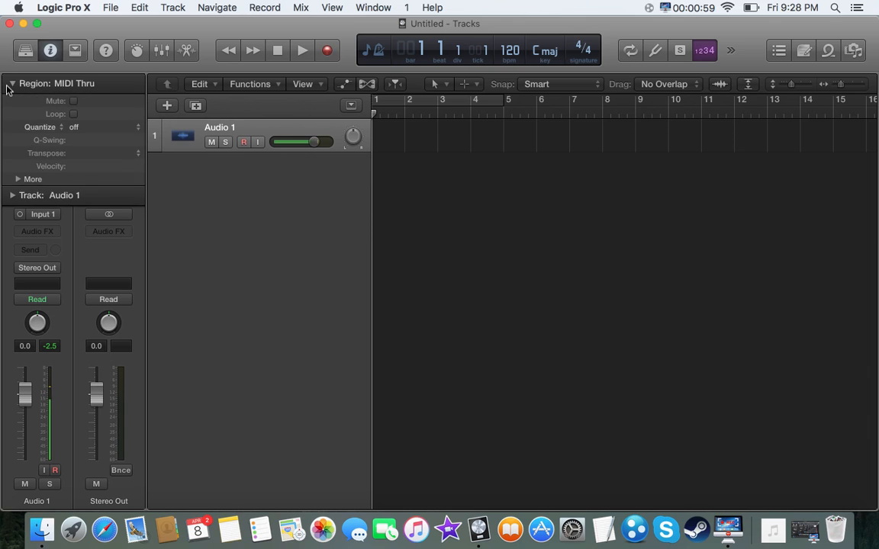
pyautogui.click(10, 83)
pyautogui.click(10, 105)
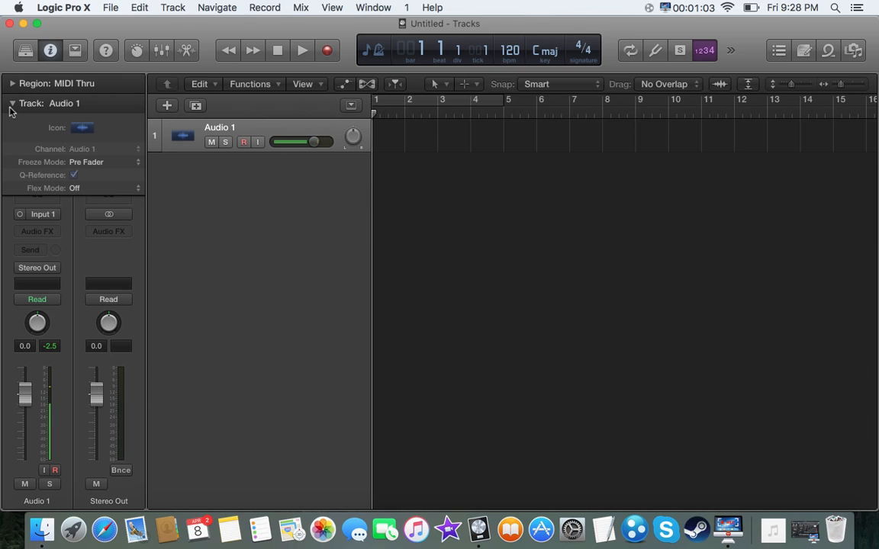
pyautogui.click(11, 104)
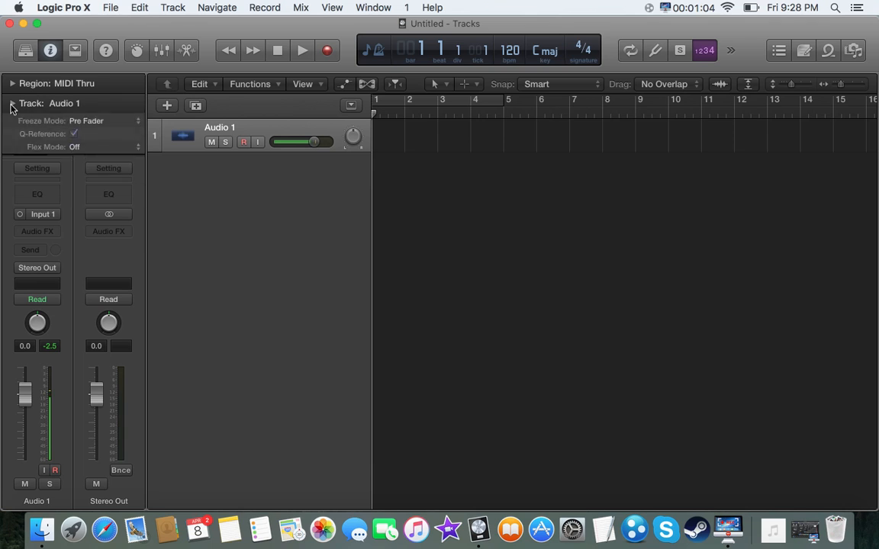
# - Rename the Audio 1 track as sackjdvkljadvkldv
pyautogui.click(216, 131)
pyautogui.doubleClick(219, 130)
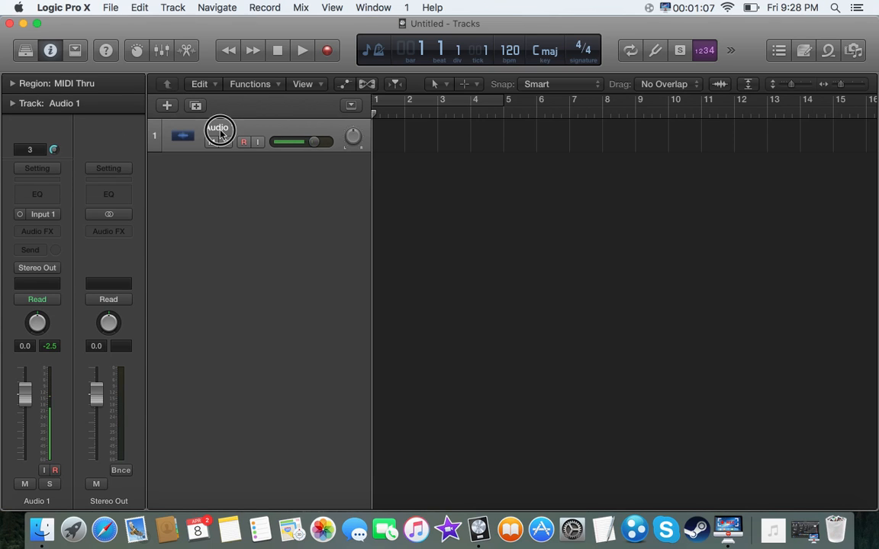
pyautogui.write('sackjdvkljadvkldv')
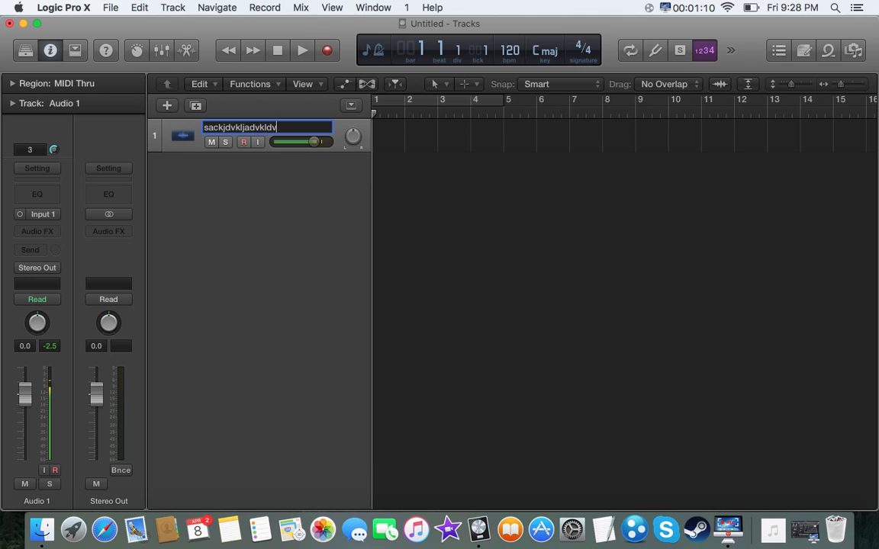
pyautogui.press('Return')
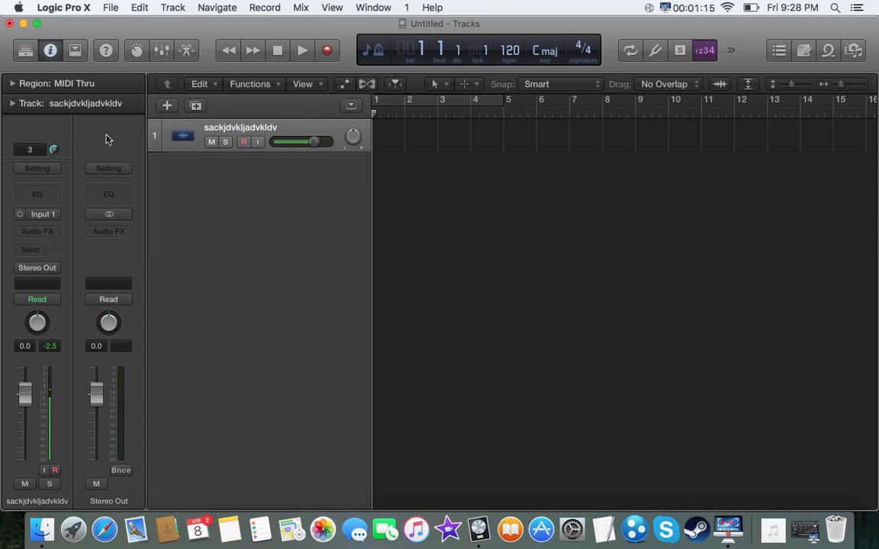
# - Open the Library and examine the drums and percussion, voice, performance, studio instrument and acoustic guitar patch categories
pyautogui.click(28, 48)
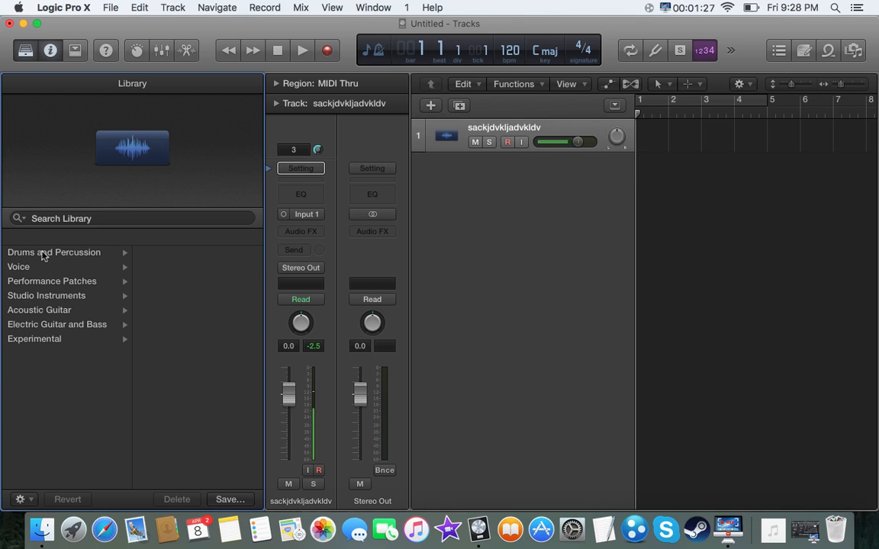
pyautogui.click(61, 256)
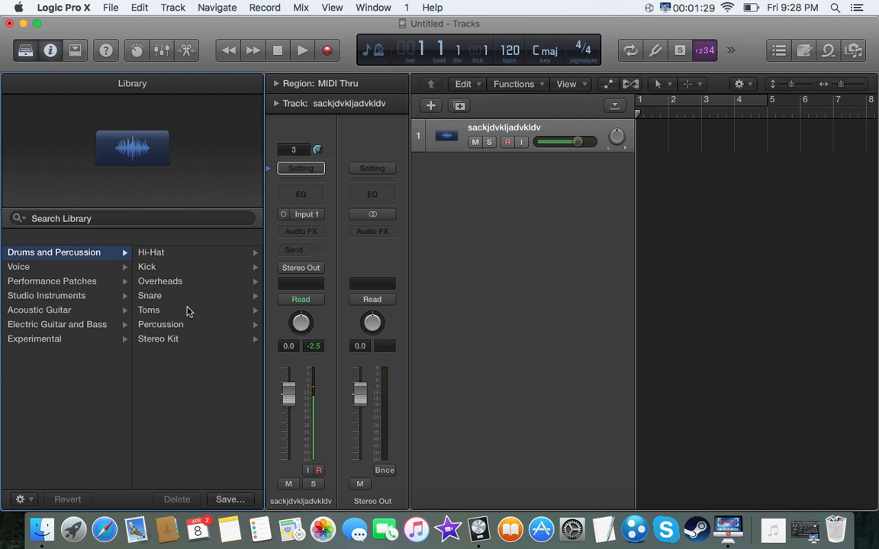
pyautogui.click(160, 251)
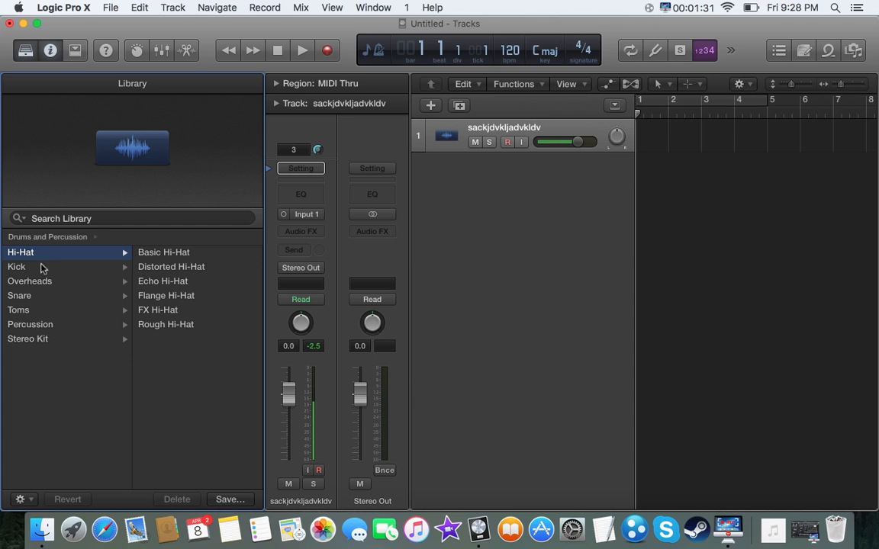
pyautogui.click(22, 236)
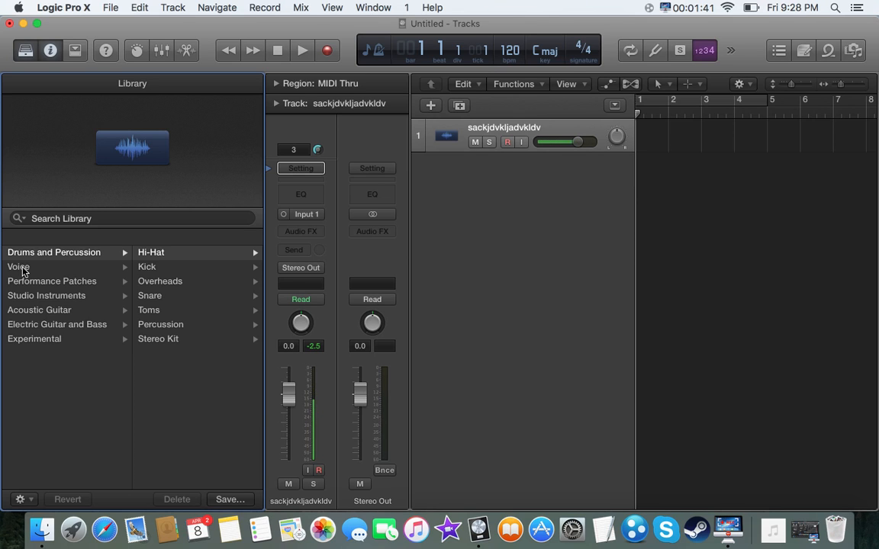
pyautogui.click(21, 266)
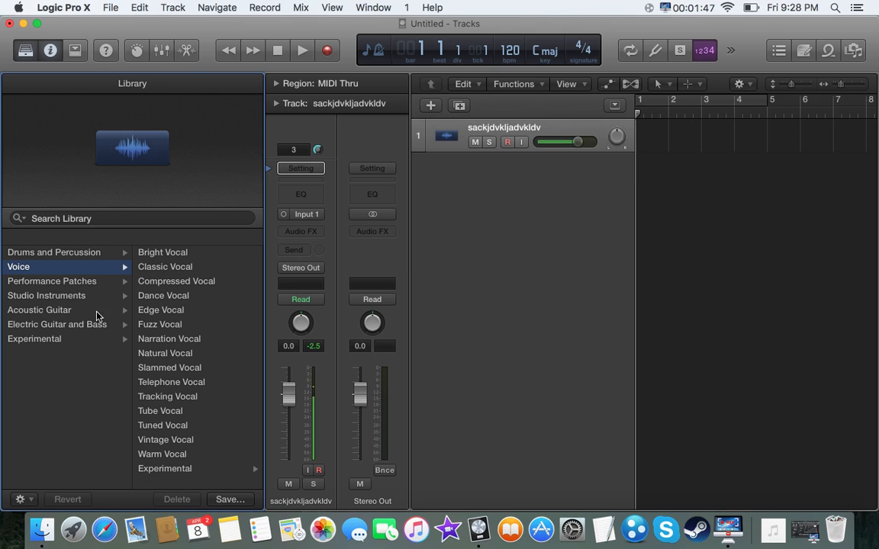
pyautogui.click(72, 281)
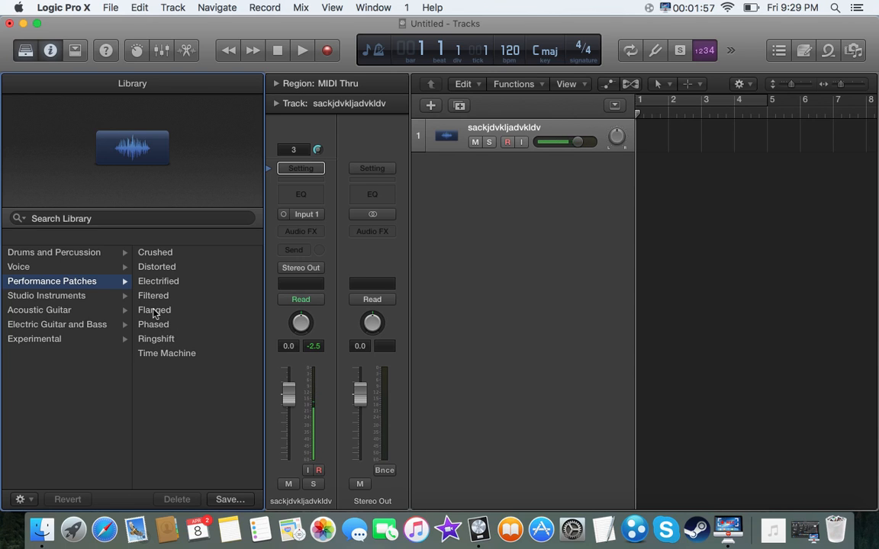
pyautogui.click(76, 299)
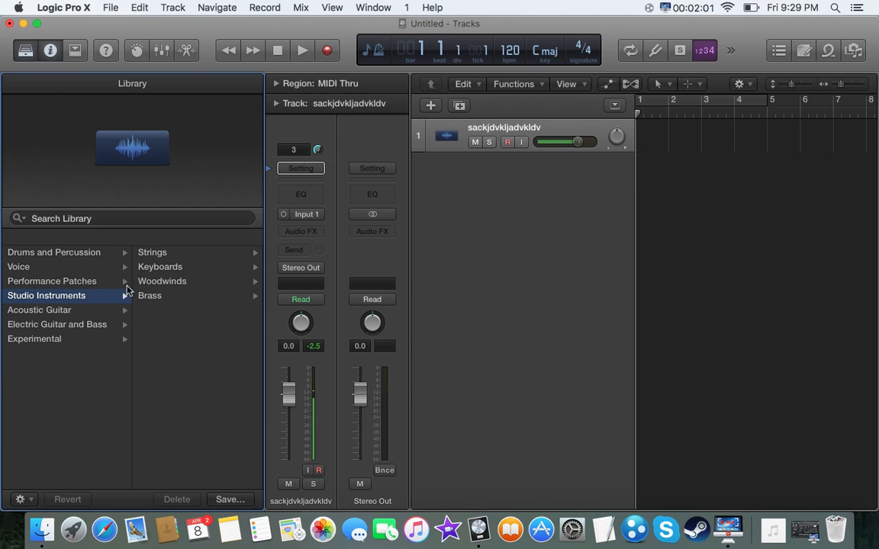
pyautogui.click(149, 295)
pyautogui.click(45, 238)
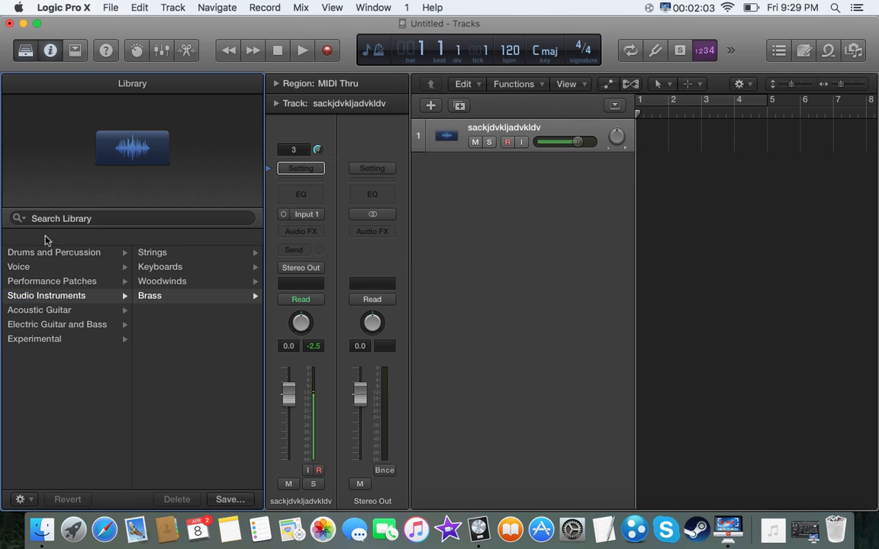
pyautogui.click(55, 310)
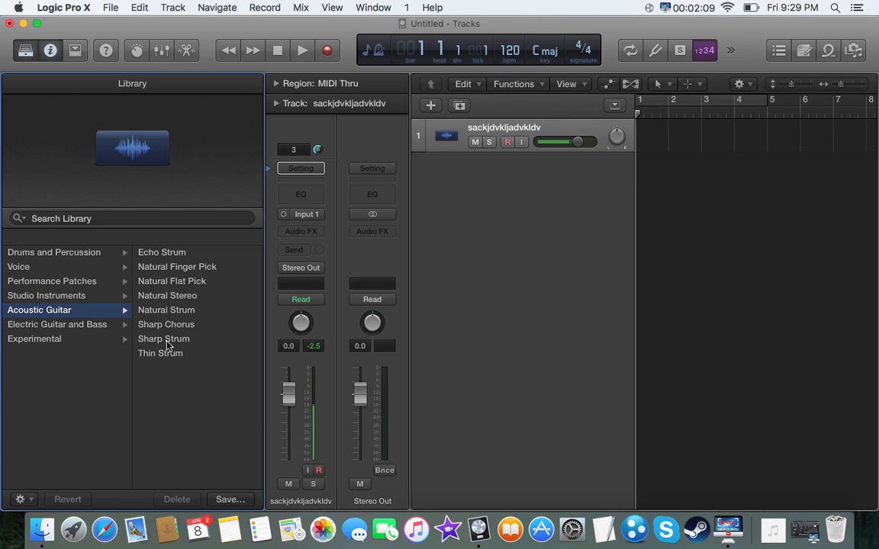
# - Load the Heavy Wide Room patch from the Distorted Guitar group of Electric Guitar and Bass onto the track
pyautogui.click(67, 328)
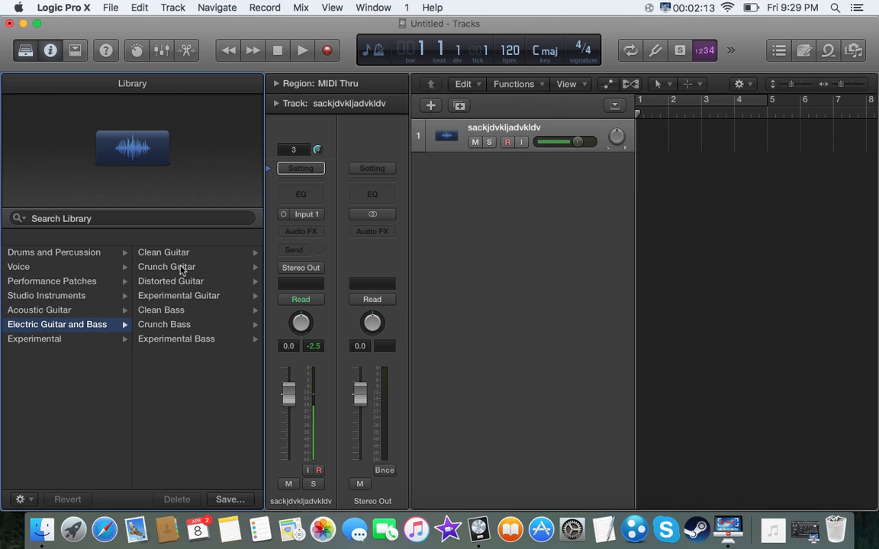
pyautogui.click(164, 279)
pyautogui.click(163, 270)
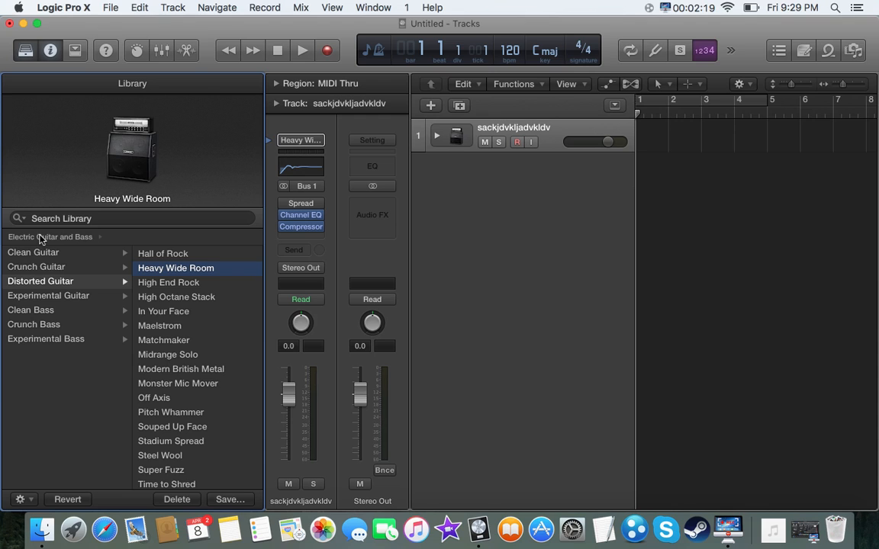
# - Record a short audio take on the track from bar 1 and play it back
pyautogui.click(327, 51)
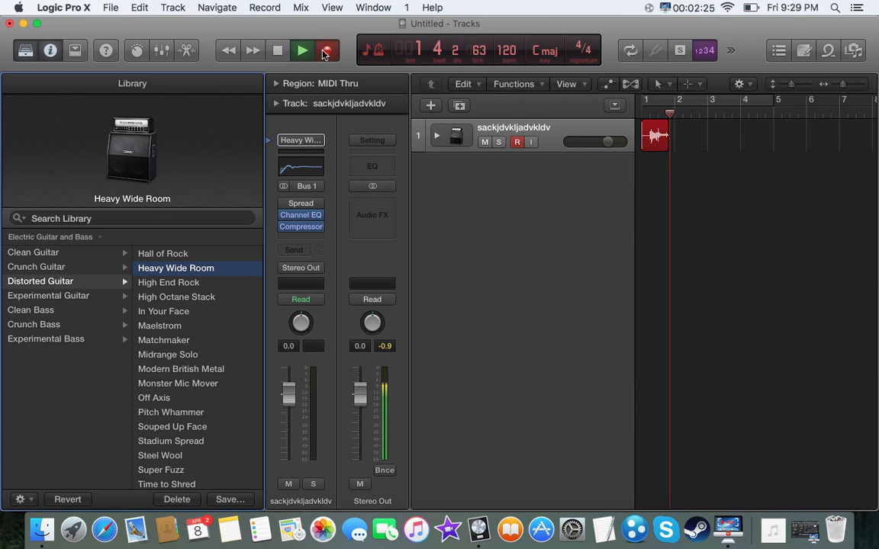
pyautogui.click(277, 51)
pyautogui.click(278, 51)
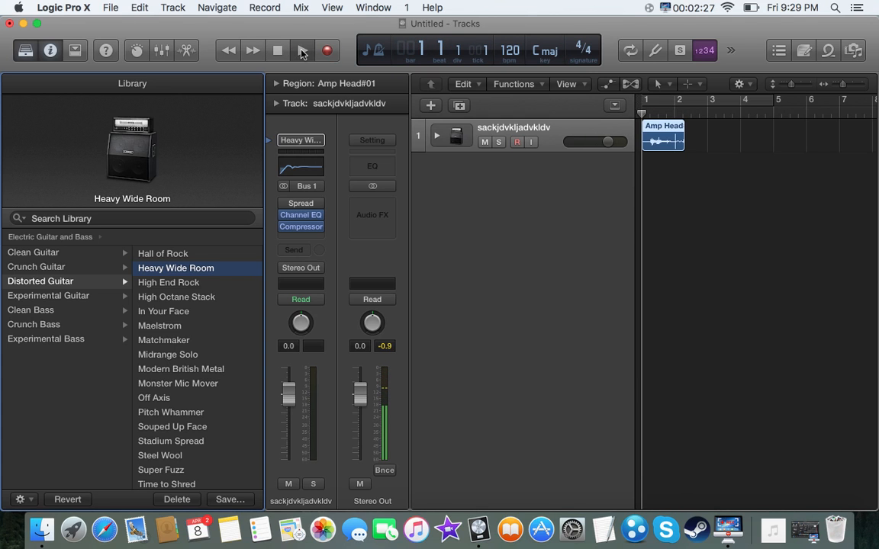
pyautogui.click(302, 50)
pyautogui.click(278, 51)
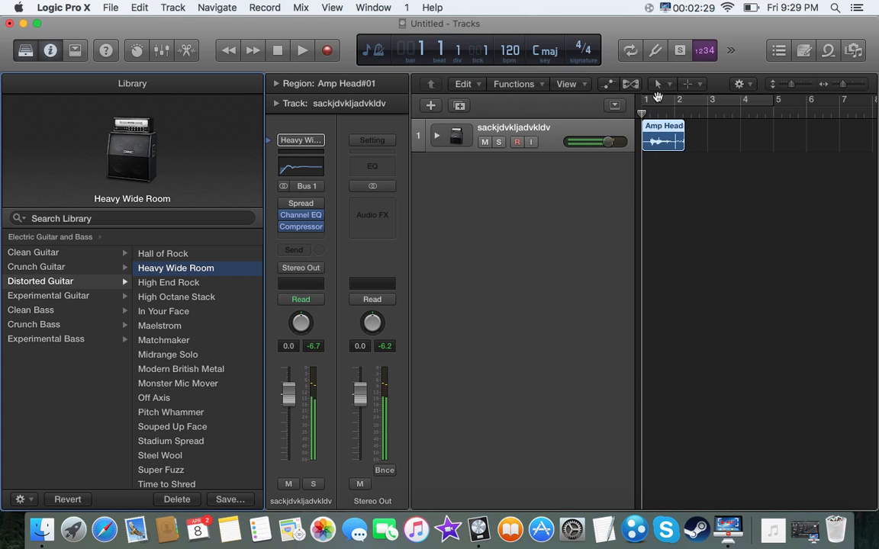
# - Delete the recorded Amp Head#01 region together with its audio file on disk
pyautogui.click(654, 134)
pyautogui.press('BackSpace')
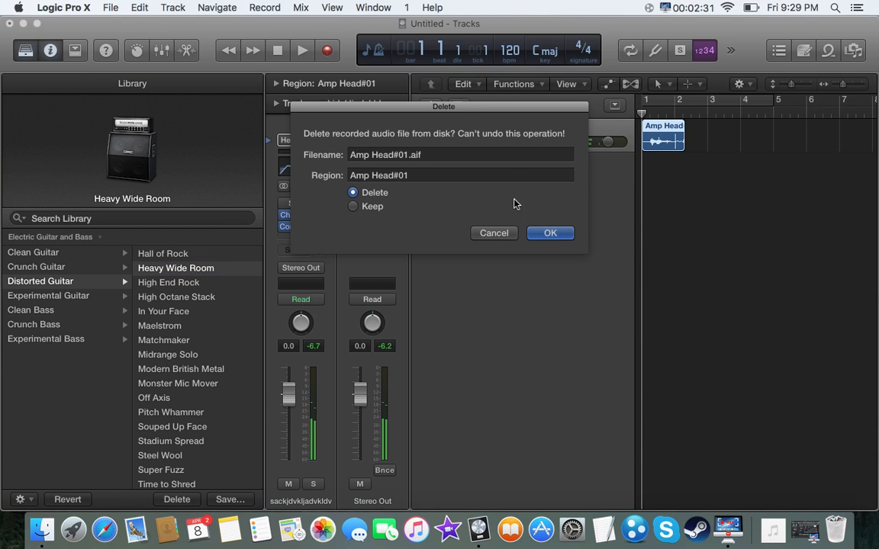
pyautogui.click(557, 235)
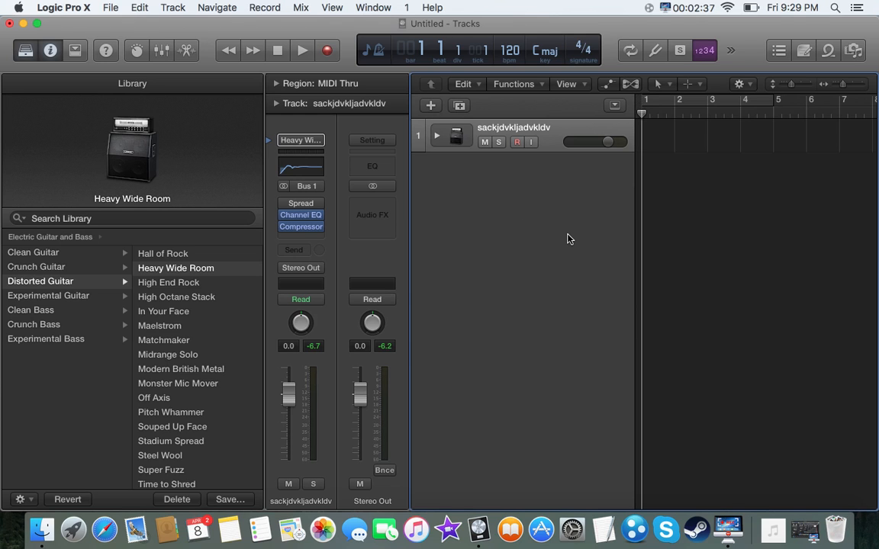
# - Examine the Experimental patch category in the Library and close the Library
pyautogui.click(66, 237)
pyautogui.click(56, 339)
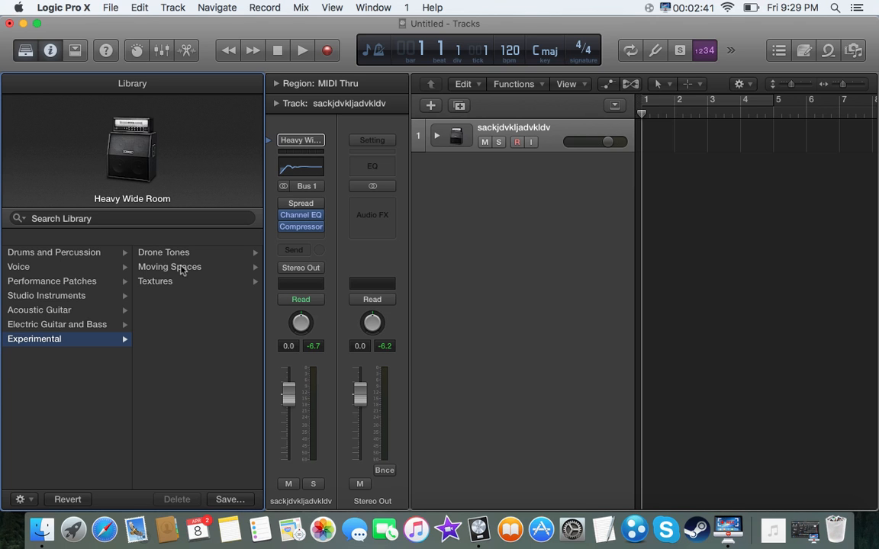
pyautogui.click(25, 50)
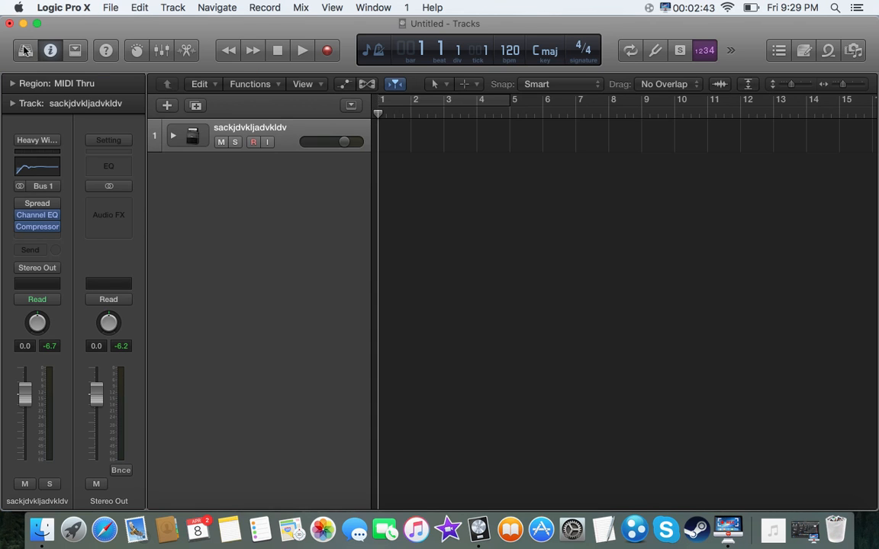
pyautogui.click(23, 50)
pyautogui.click(25, 50)
# - Hide the inspector, and show the toolbar and Quick Help briefly before hiding both again
pyautogui.click(50, 51)
pyautogui.click(77, 50)
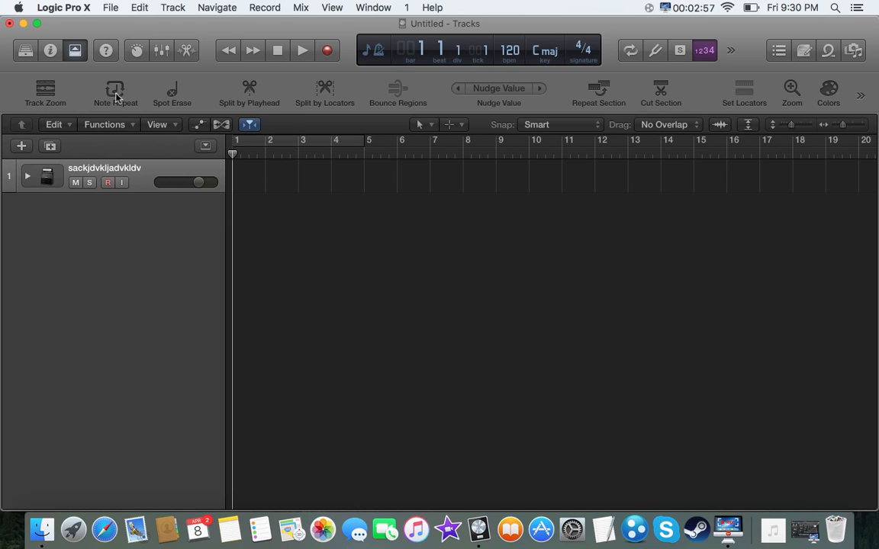
pyautogui.click(75, 51)
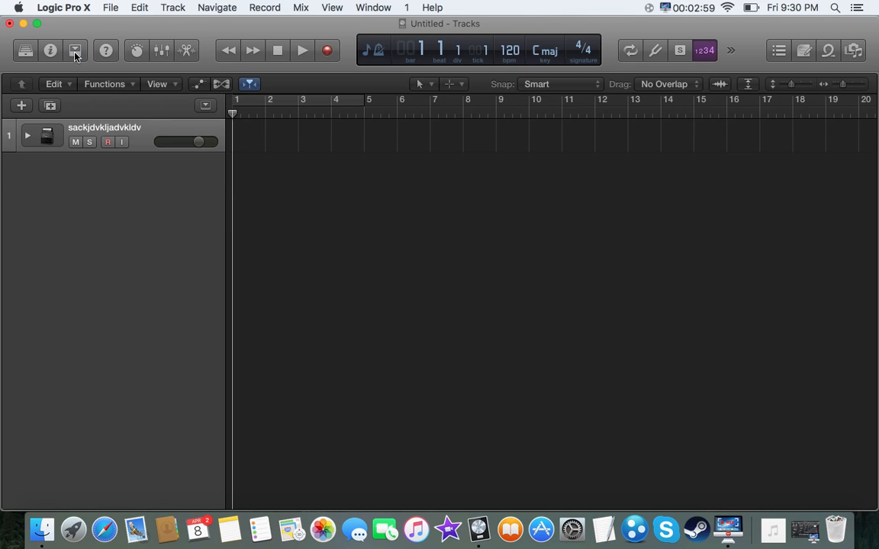
pyautogui.click(106, 50)
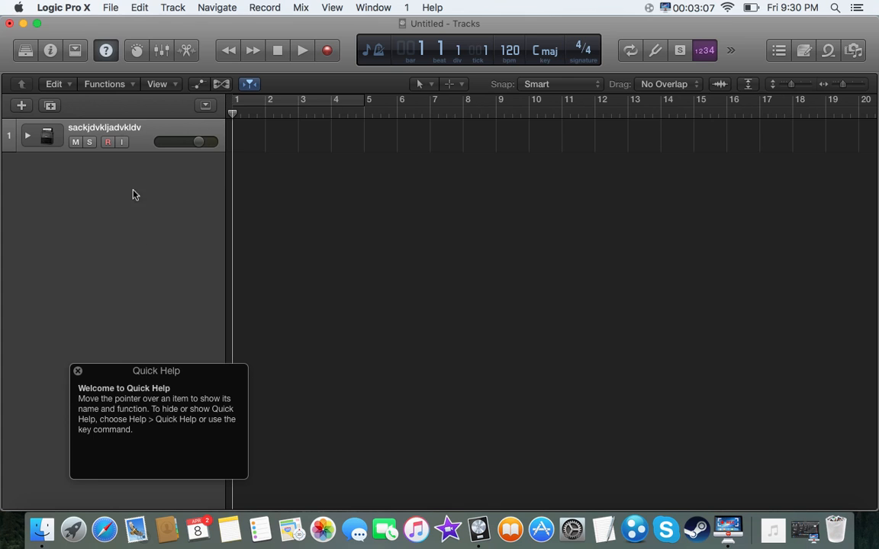
pyautogui.click(107, 50)
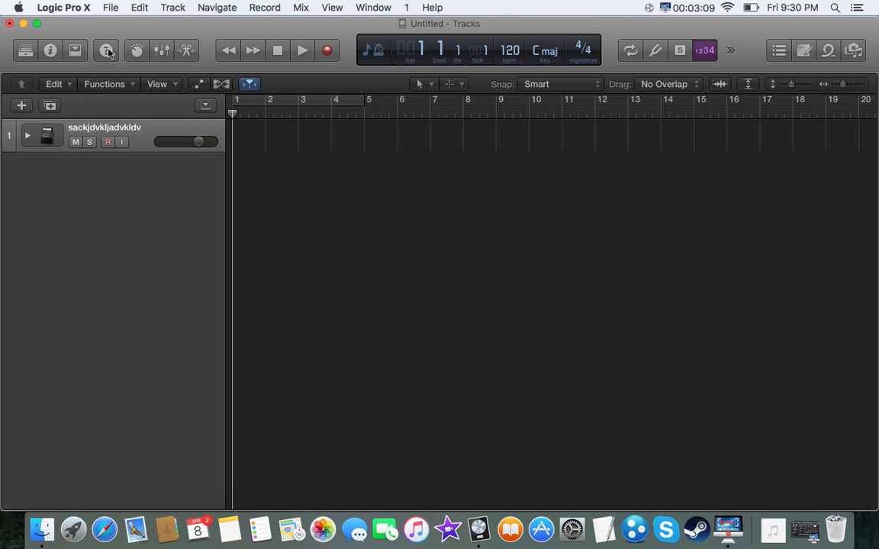
# - Adjust the amp's Tone knob in the Smart Controls and close them
pyautogui.click(134, 52)
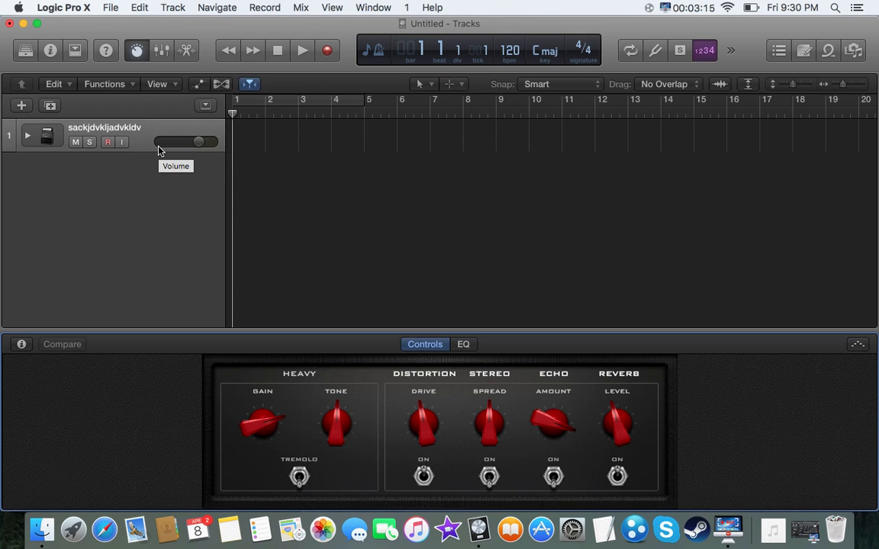
pyautogui.moveTo(336, 421); pyautogui.dragTo(305, 386)
pyautogui.click(136, 52)
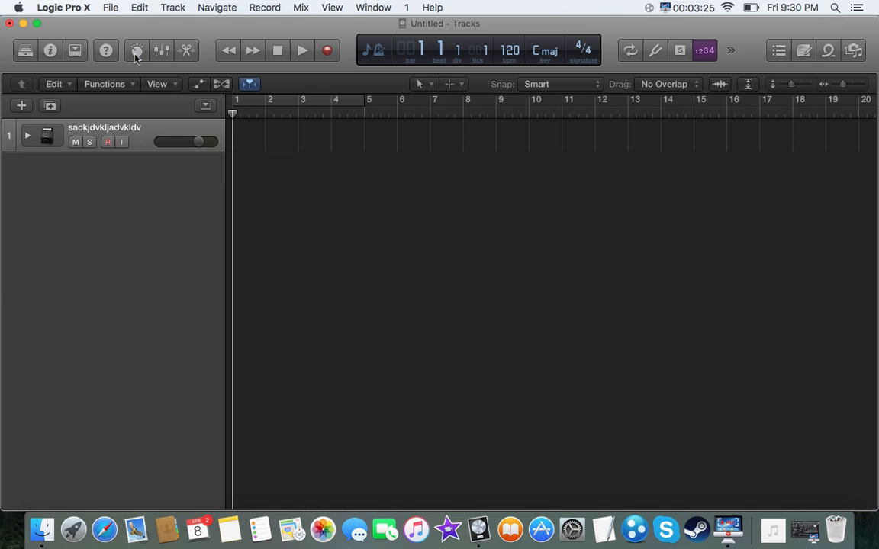
# - Open the Mixer and examine the channel strips from the faders up to the settings, EQ and audio effects
pyautogui.click(161, 50)
pyautogui.scroll(2, 280, 418)
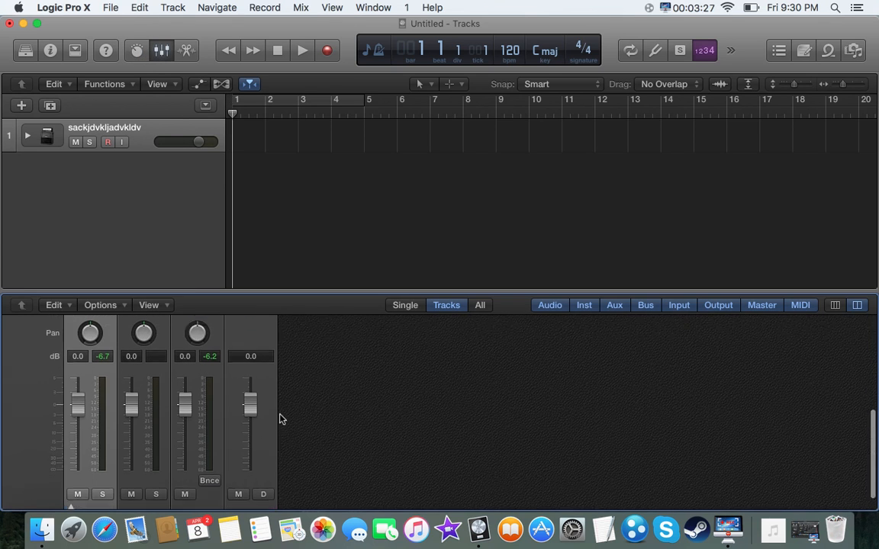
pyautogui.scroll(8, 280, 419)
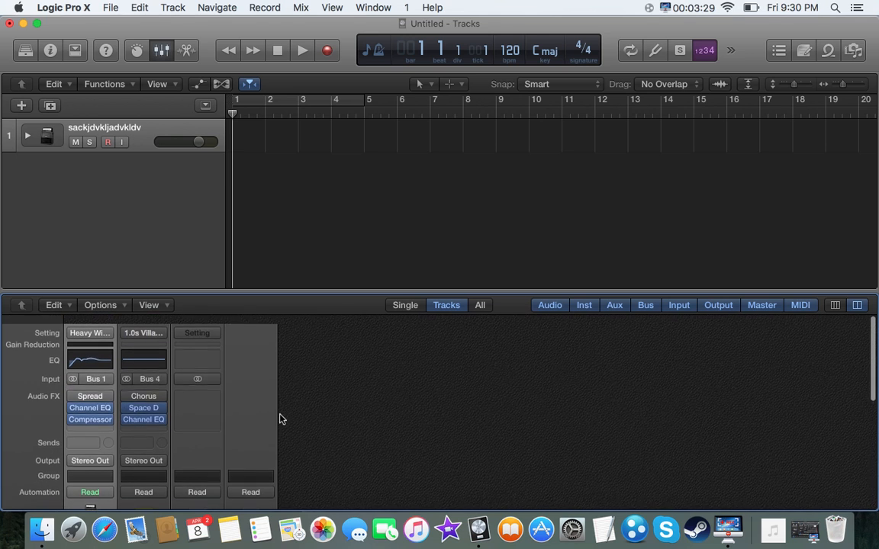
# - Select the Stereo Out, Small Room and Master channel strips in turn to examine their pan, level and automation controls
pyautogui.scroll(-3, 172, 404)
pyautogui.scroll(-3, 172, 404)
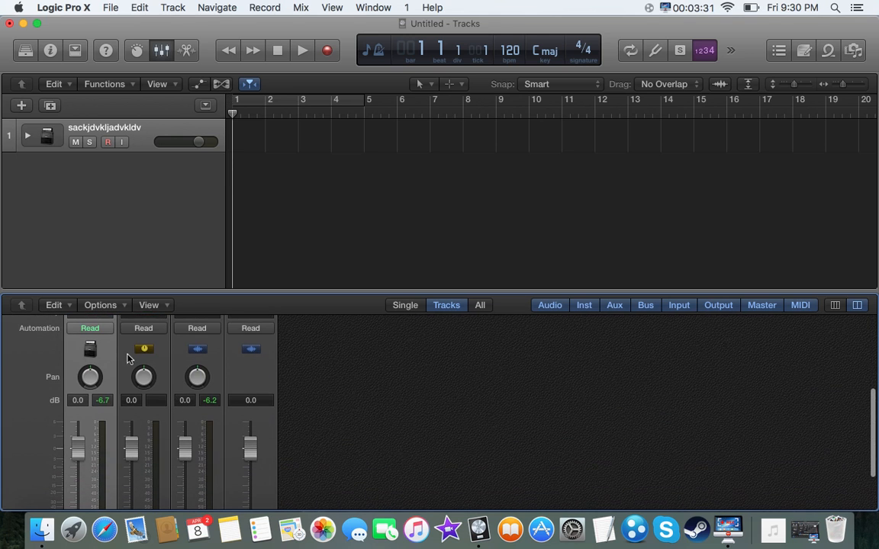
pyautogui.click(180, 361)
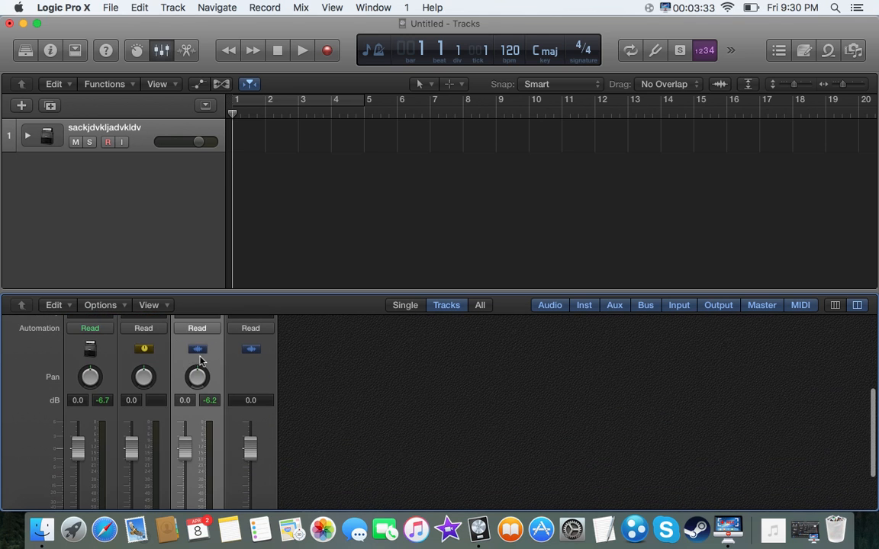
pyautogui.click(126, 359)
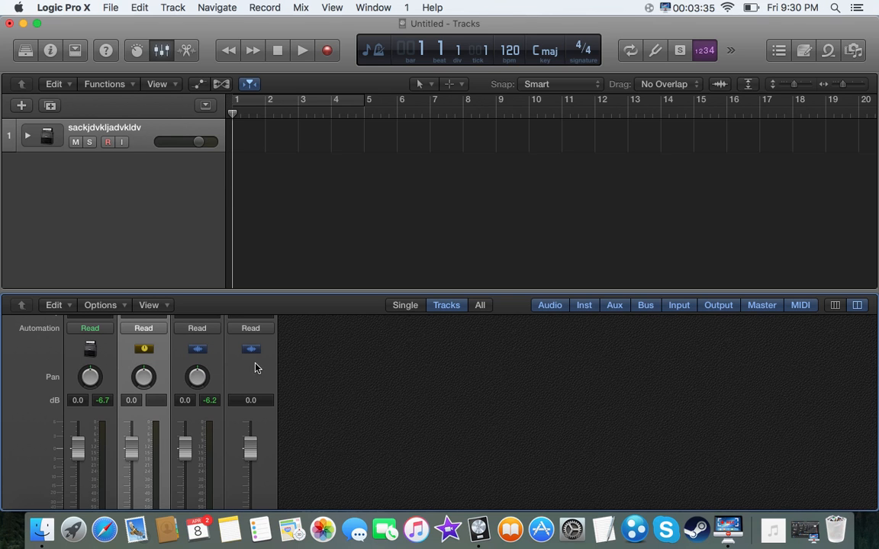
pyautogui.click(254, 374)
pyautogui.scroll(10, 248, 450)
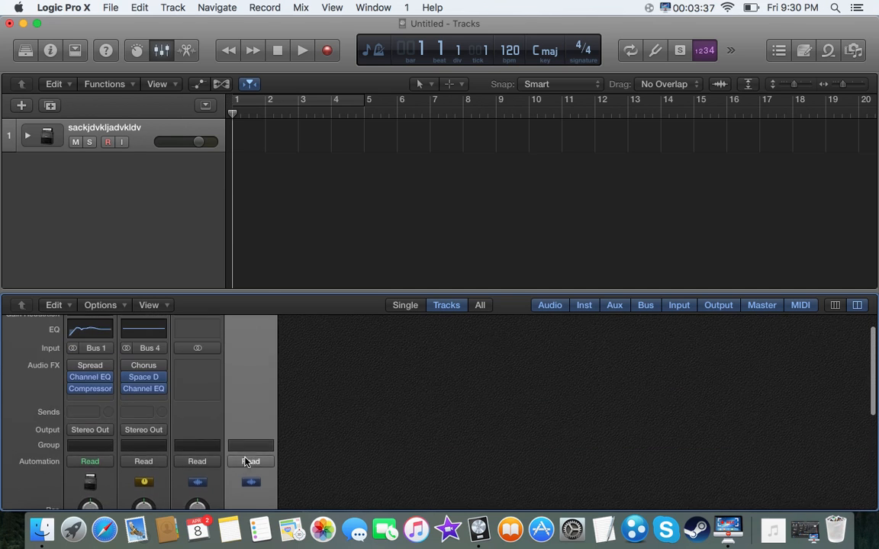
# - Lower the Master channel's volume fader to -4.6 dB
pyautogui.scroll(-10, 246, 462)
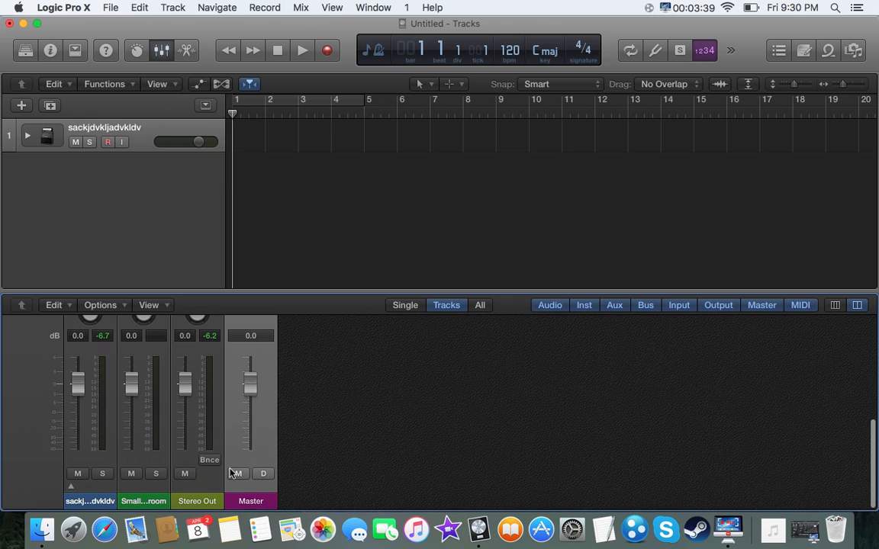
pyautogui.scroll(2, 239, 493)
pyautogui.scroll(-3, 239, 493)
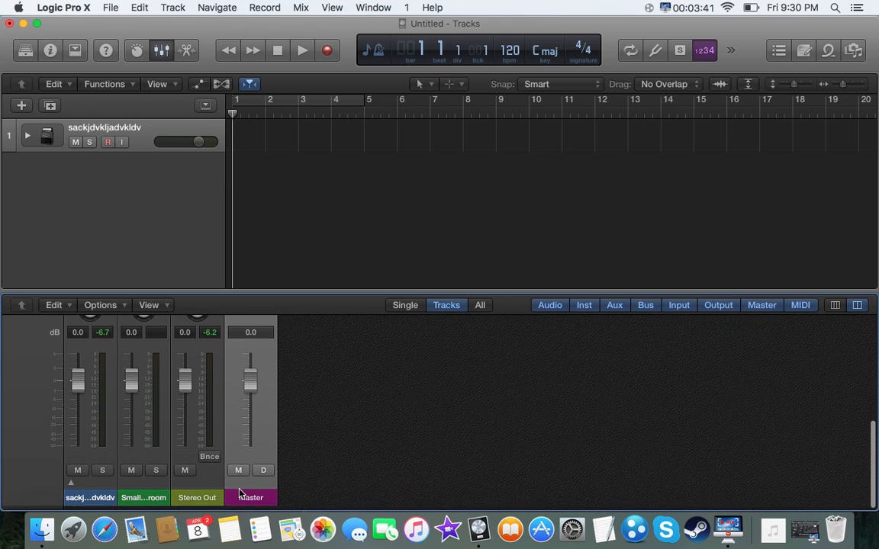
pyautogui.moveTo(250, 389)
pyautogui.mouseDown()
pyautogui.moveTo(251, 358)
pyautogui.moveTo(251, 408)
pyautogui.moveTo(251, 398)
pyautogui.mouseUp()
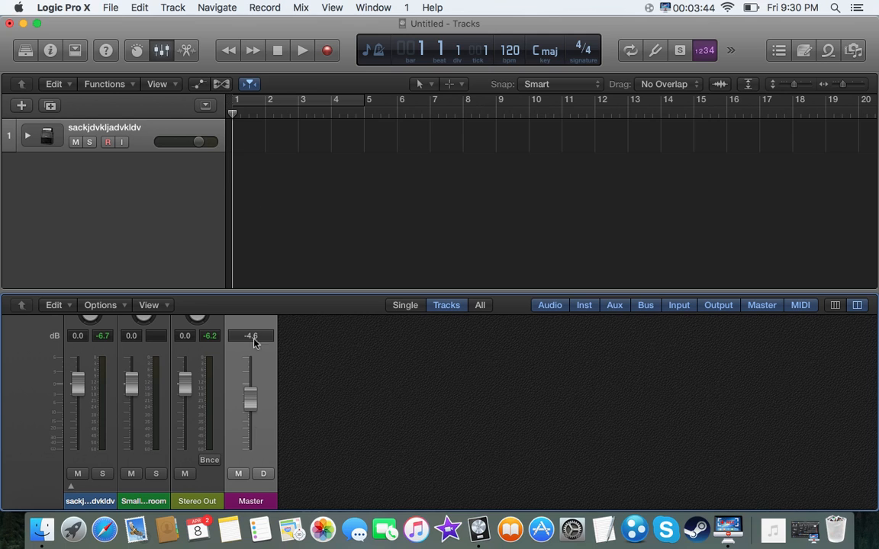
# - Replace the Mixer with the editors area and look over the track's Piano Roll grid
pyautogui.click(177, 53)
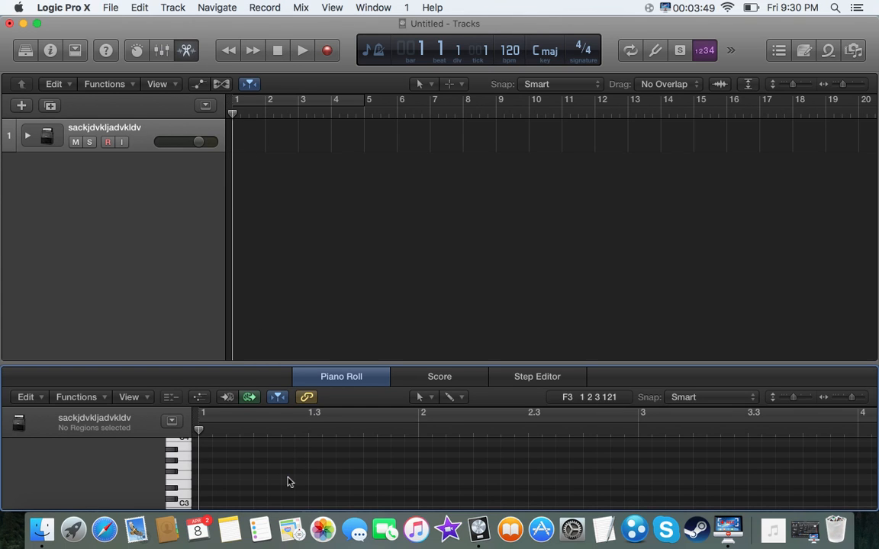
pyautogui.moveTo(274, 461); pyautogui.dragTo(509, 487)
# - Try the transport controls by rewinding, returning to the start, playing briefly and starting and stopping a short recording
pyautogui.click(227, 49)
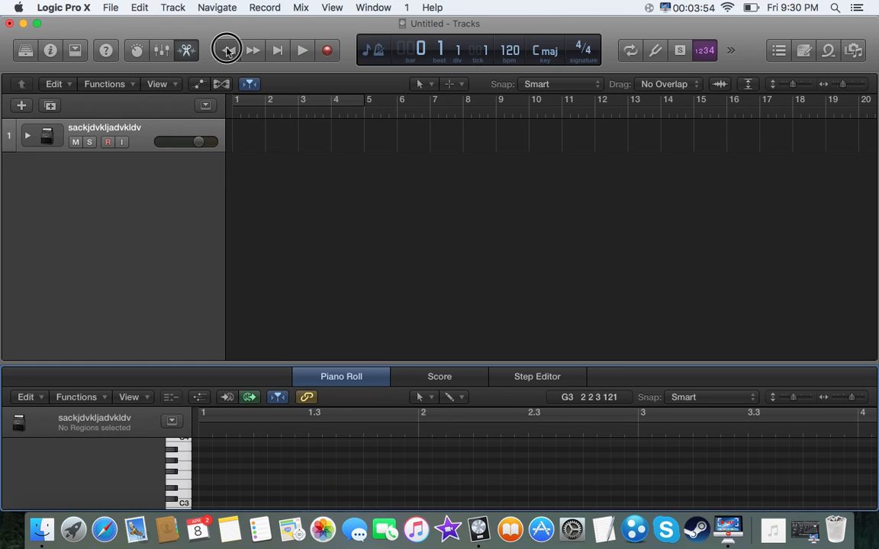
pyautogui.click(277, 51)
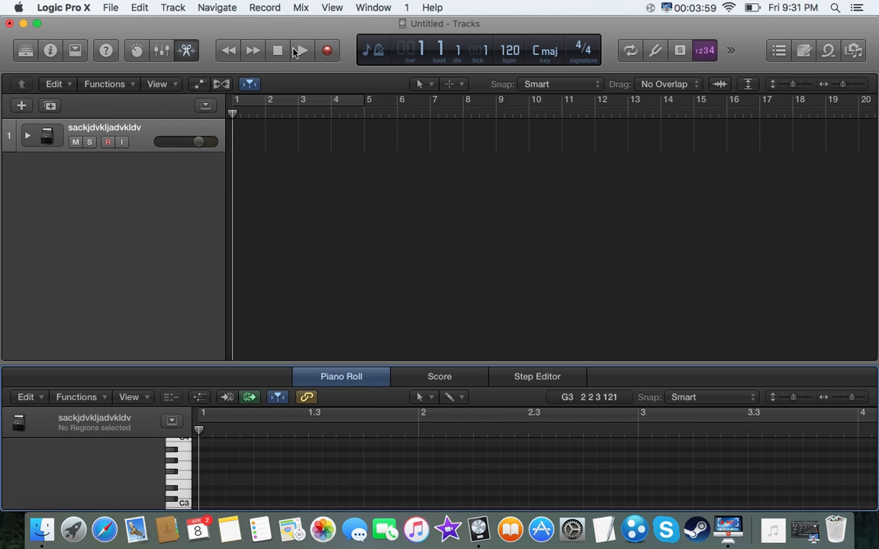
pyautogui.click(302, 51)
pyautogui.click(277, 50)
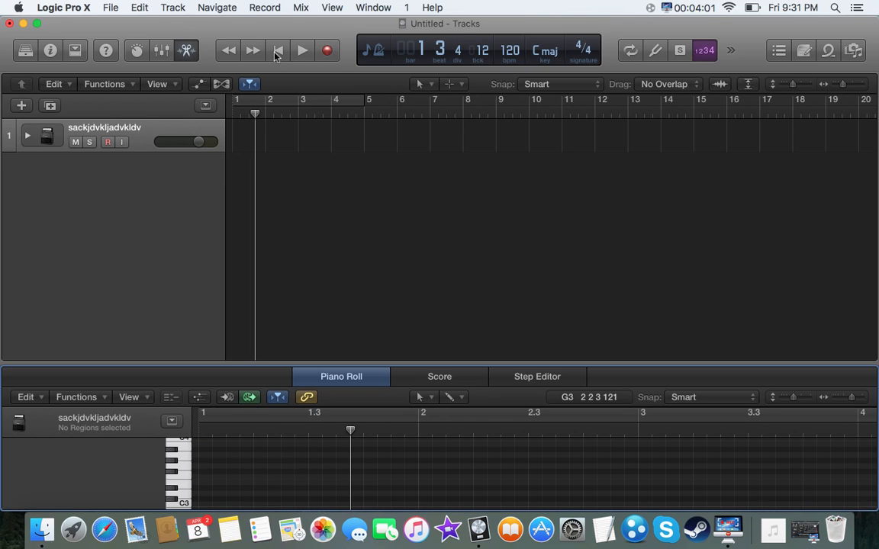
pyautogui.click(323, 55)
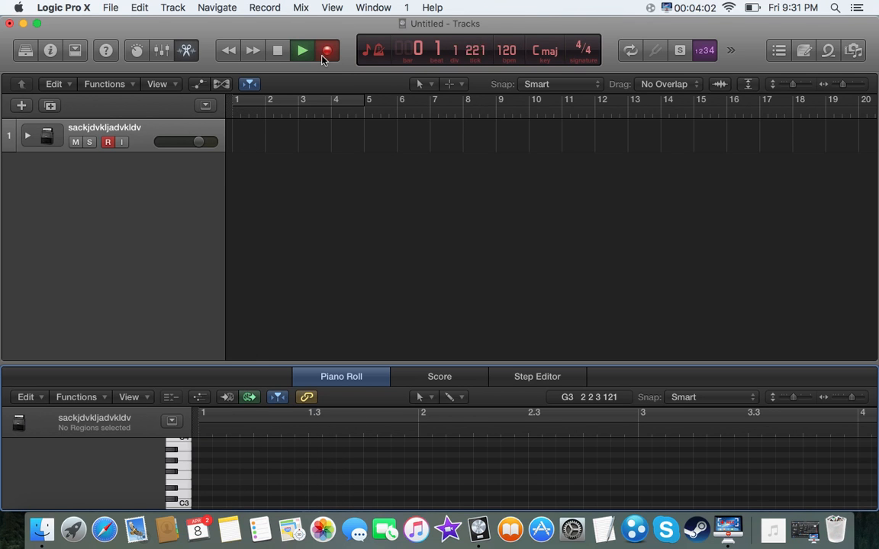
pyautogui.click(279, 60)
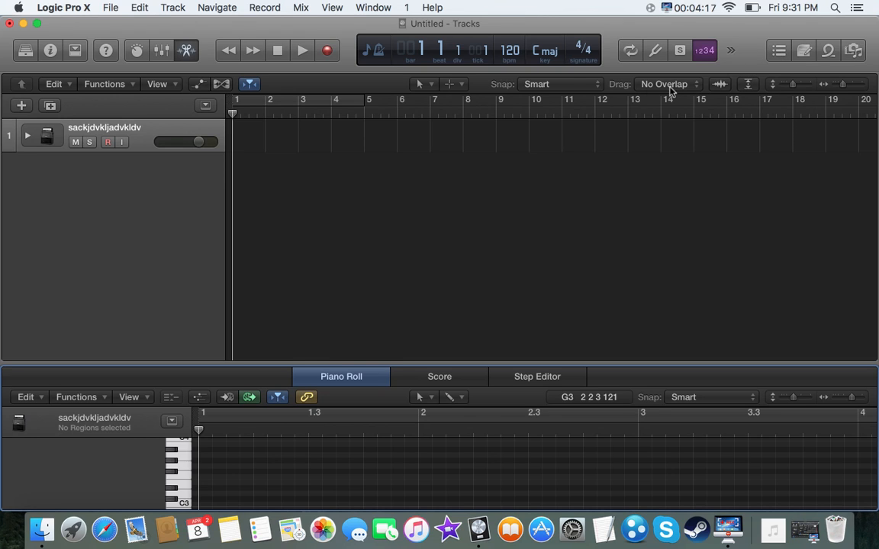
pyautogui.click(379, 50)
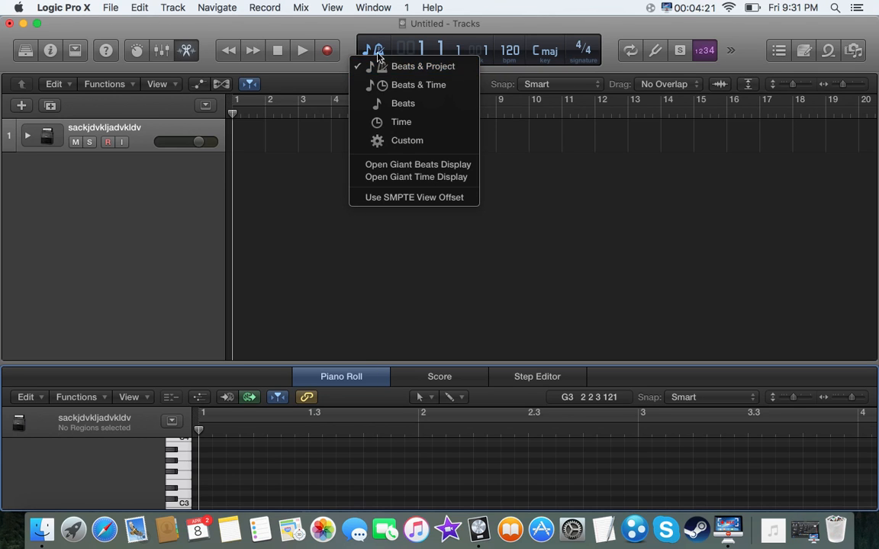
pyautogui.click(340, 47)
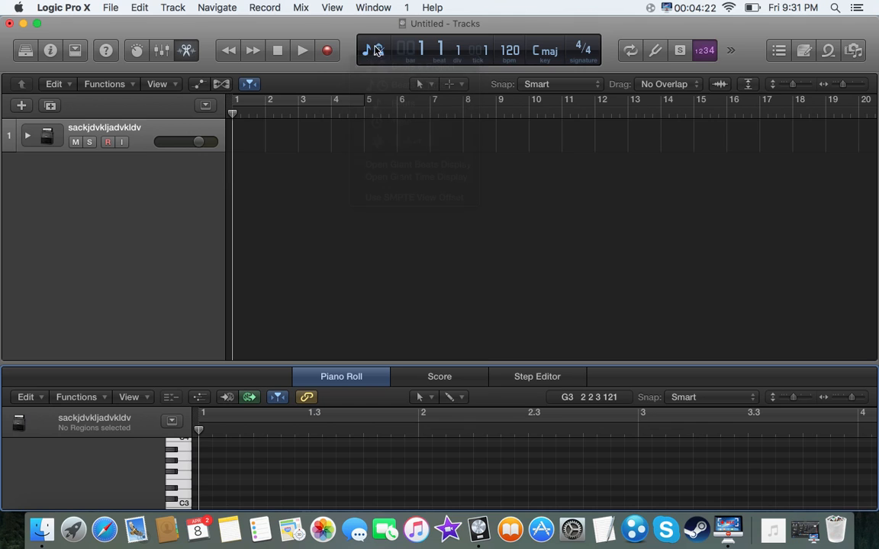
pyautogui.click(301, 50)
pyautogui.click(278, 51)
pyautogui.click(668, 7)
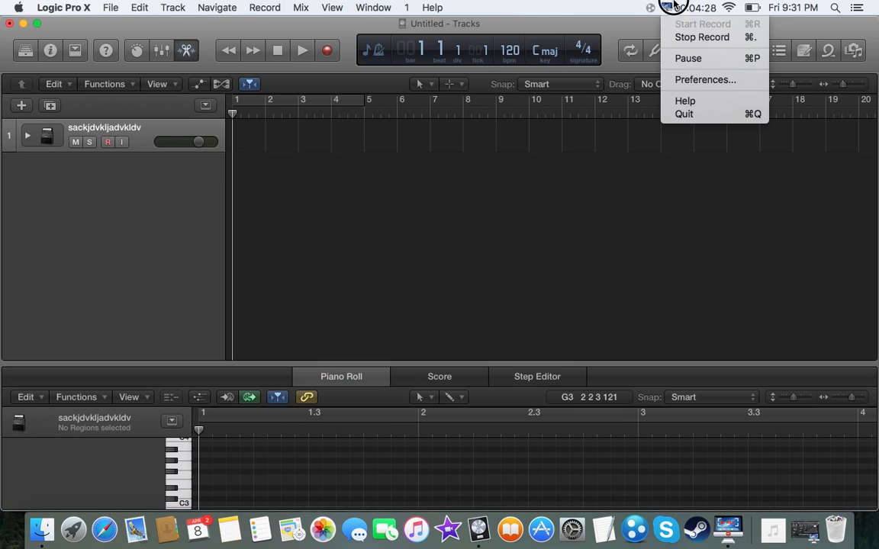
pyautogui.click(688, 59)
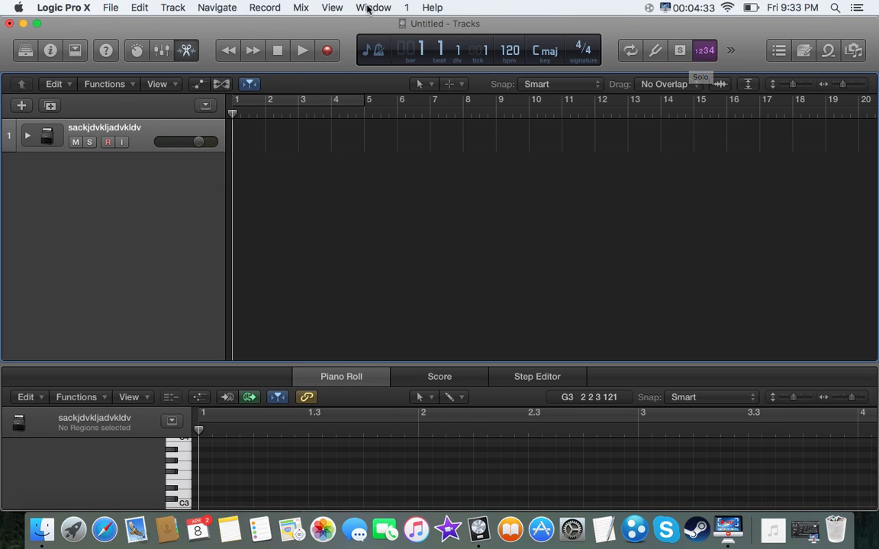
# - Turn off Click while recording in the project's metronome settings and close the settings
pyautogui.click(266, 8)
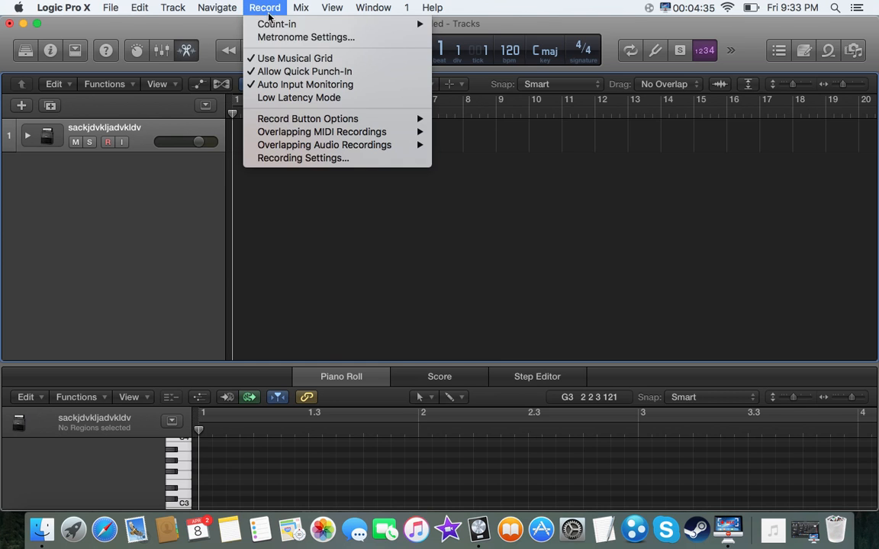
pyautogui.click(274, 36)
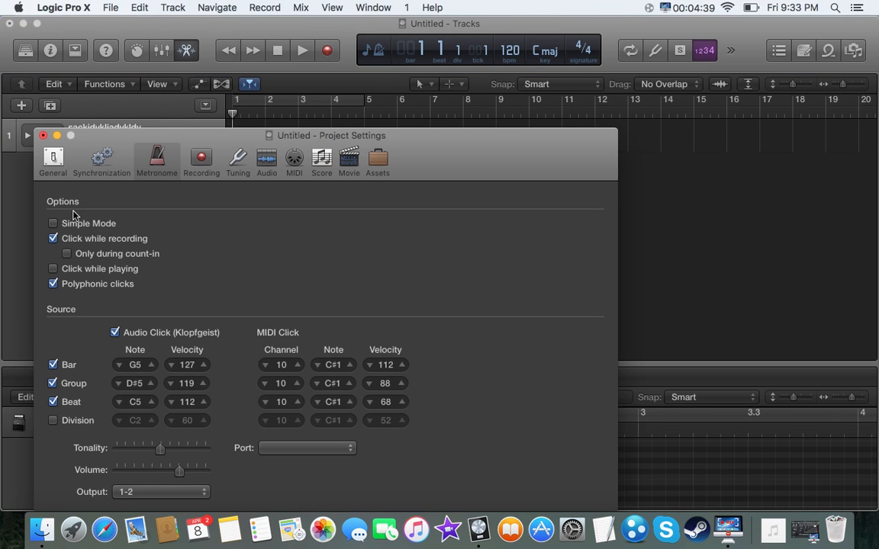
pyautogui.click(52, 240)
pyautogui.click(43, 136)
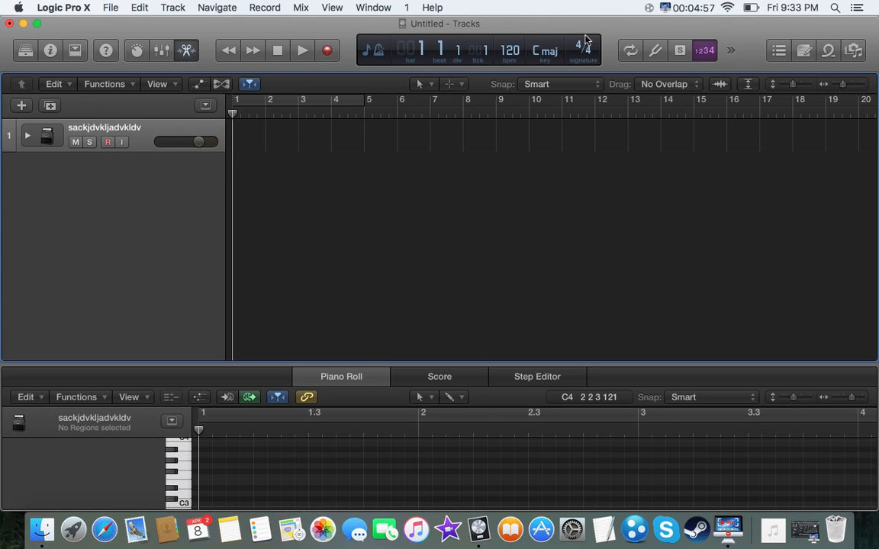
# - Switch the control bar display through Beats & Time, Beats and Time modes, and return it to Beats & Project
pyautogui.click(367, 52)
pyautogui.click(381, 85)
pyautogui.click(380, 65)
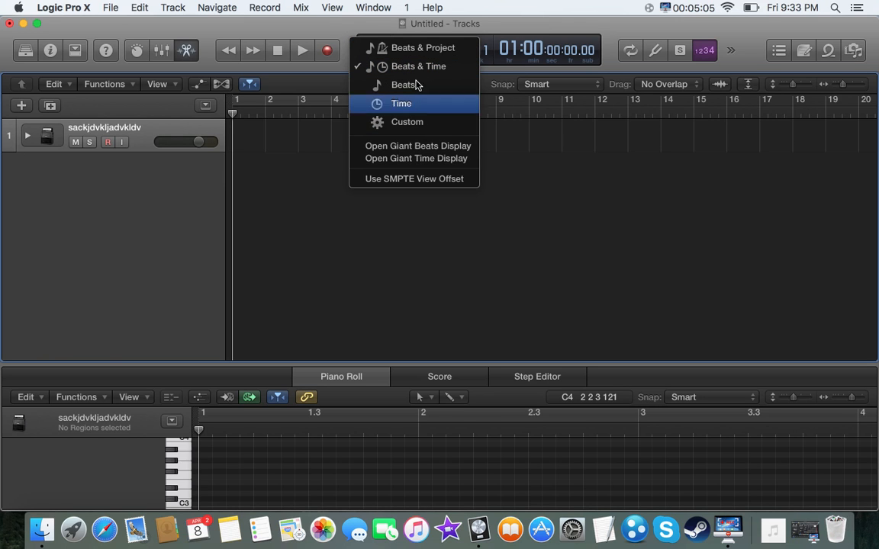
pyautogui.click(408, 50)
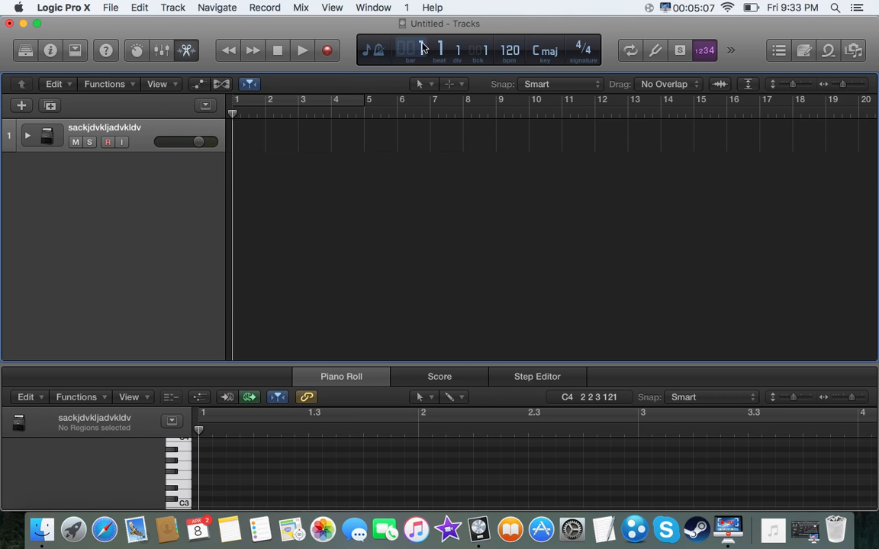
pyautogui.click(382, 49)
pyautogui.click(389, 106)
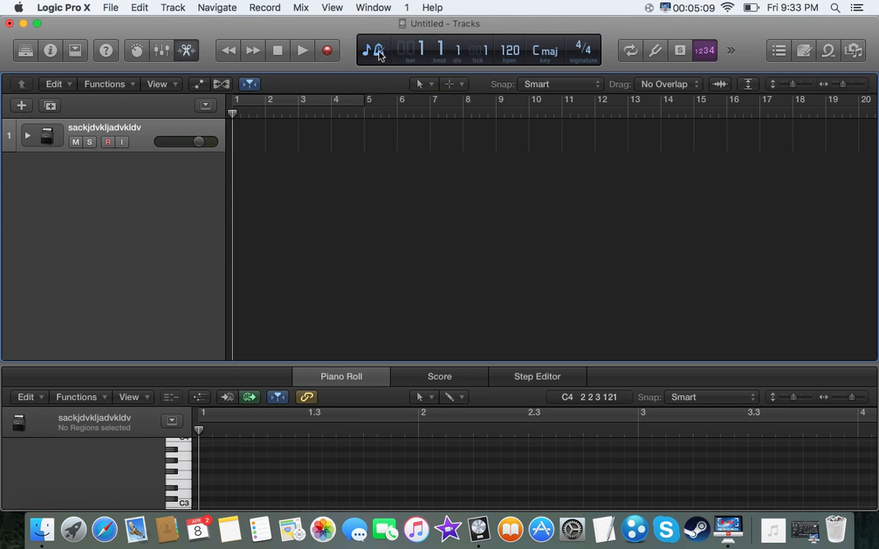
pyautogui.click(376, 51)
pyautogui.click(379, 85)
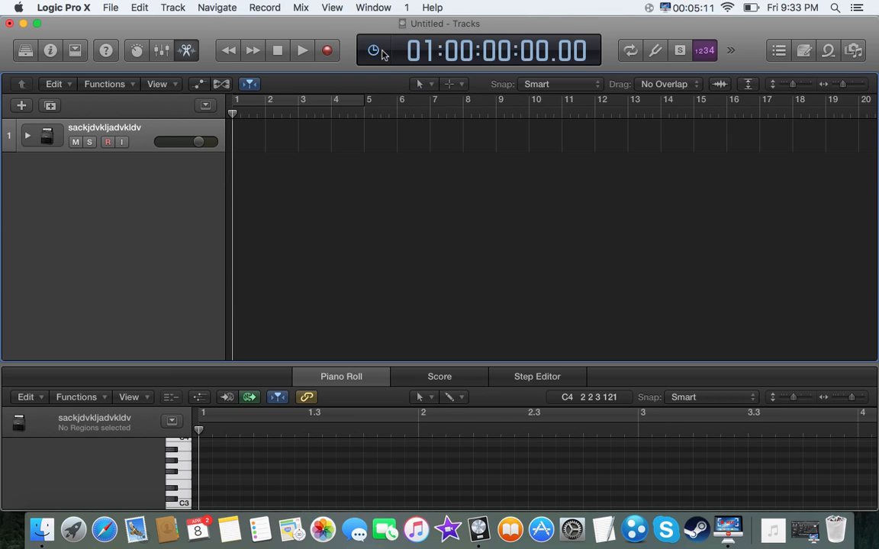
pyautogui.click(373, 51)
pyautogui.click(389, 15)
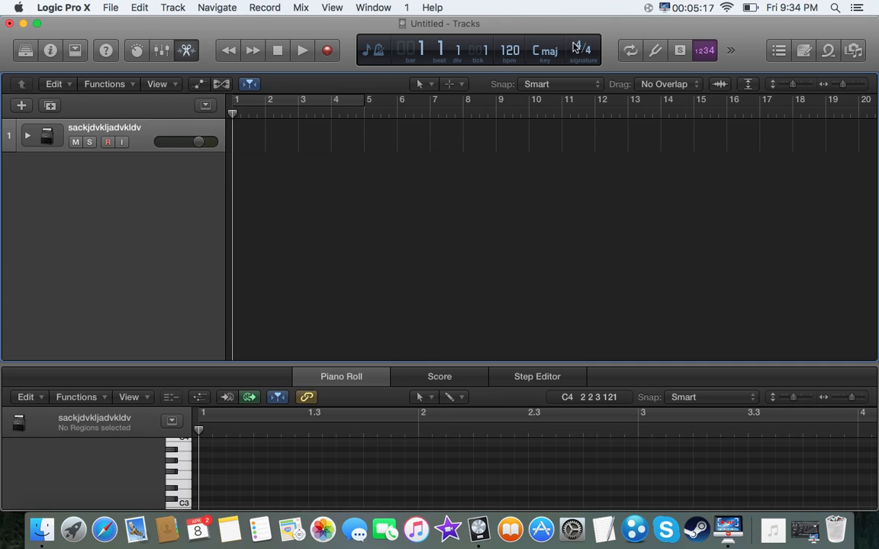
# - Turn on Cycle mode and add the 4th Dimension Beat 02 Apple Loop at bar 1 of the track, importing its tempo
pyautogui.click(629, 51)
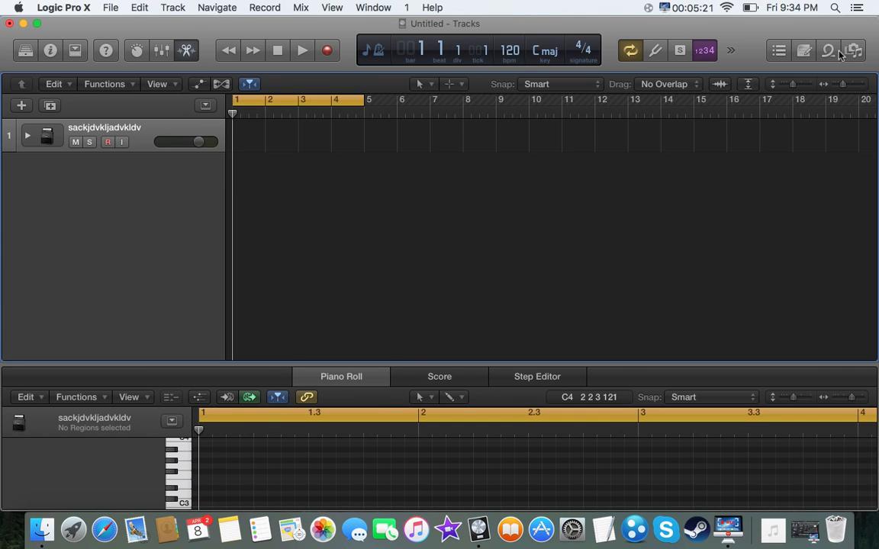
pyautogui.press('o')
pyautogui.moveTo(654, 391); pyautogui.dragTo(241, 130)
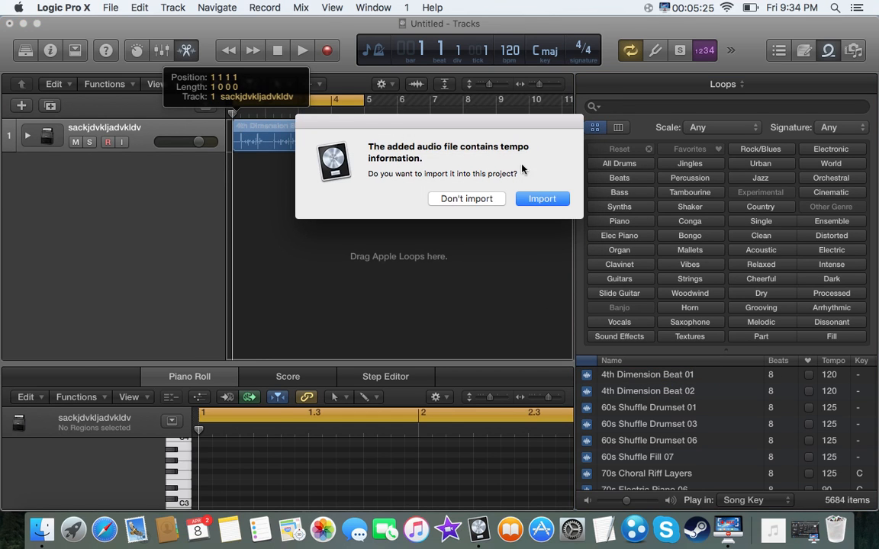
pyautogui.moveTo(370, 142); pyautogui.dragTo(402, 157)
pyautogui.click(537, 198)
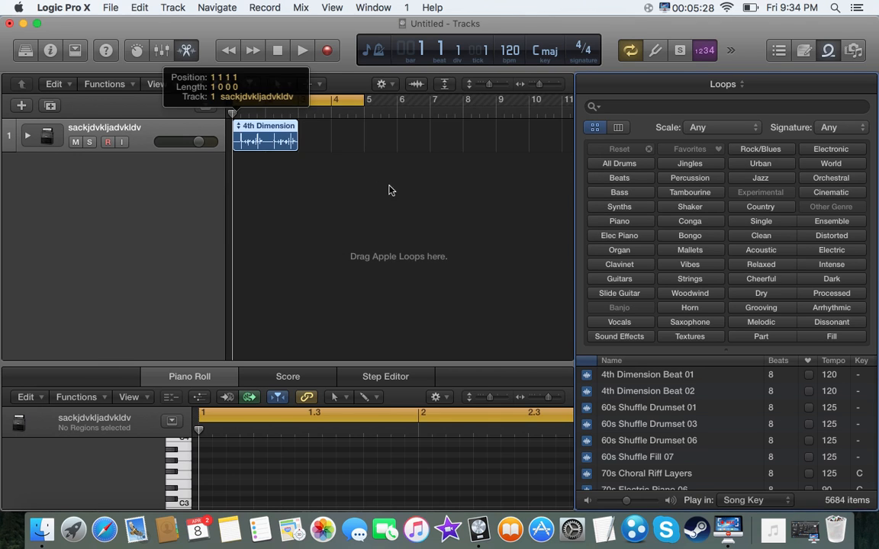
# - Shorten the cycle area to end at bar 3 with the loop region, and play it briefly before turning Cycle mode off
pyautogui.moveTo(329, 99); pyautogui.dragTo(298, 100)
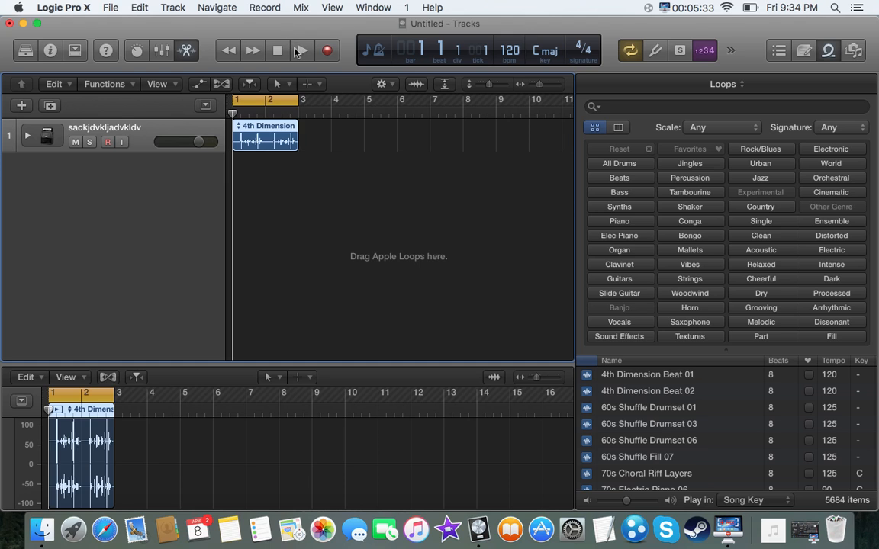
pyautogui.click(298, 51)
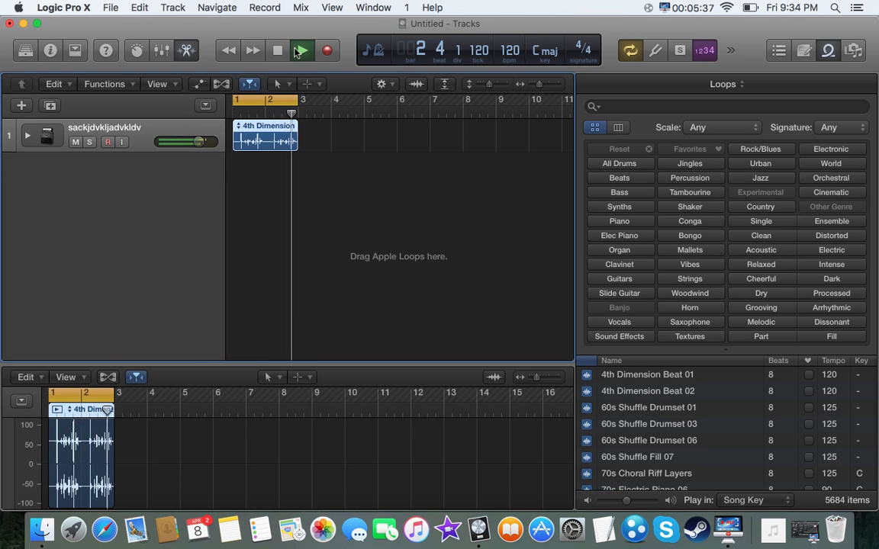
pyautogui.click(297, 51)
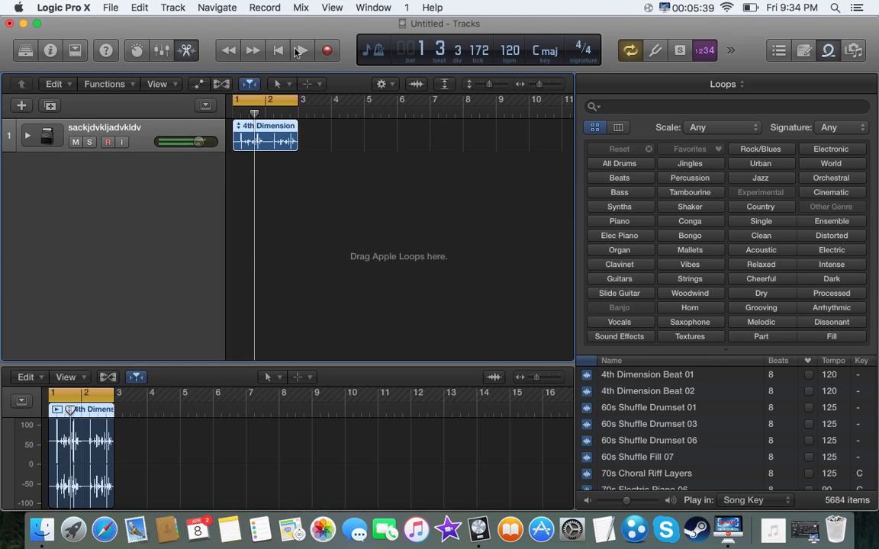
pyautogui.click(630, 54)
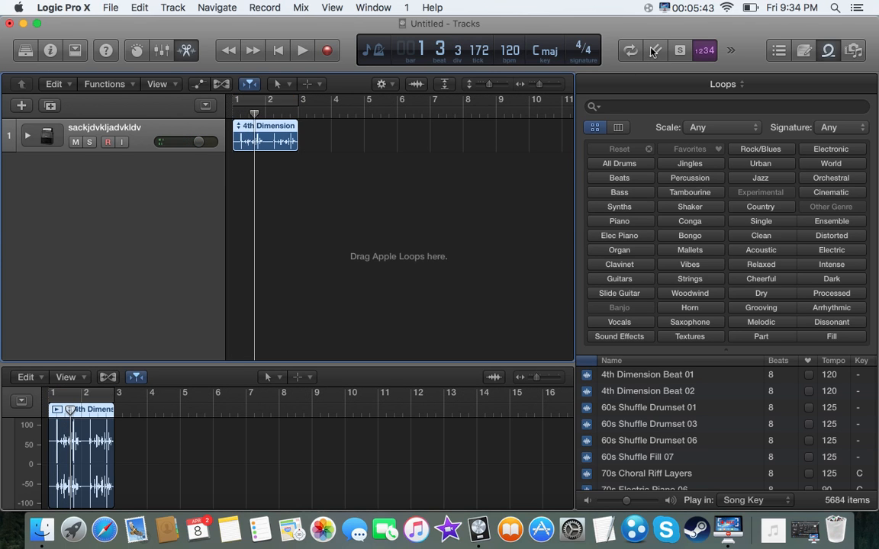
# - Open the Tuner and close it, and turn Solo mode on and off again
pyautogui.click(653, 51)
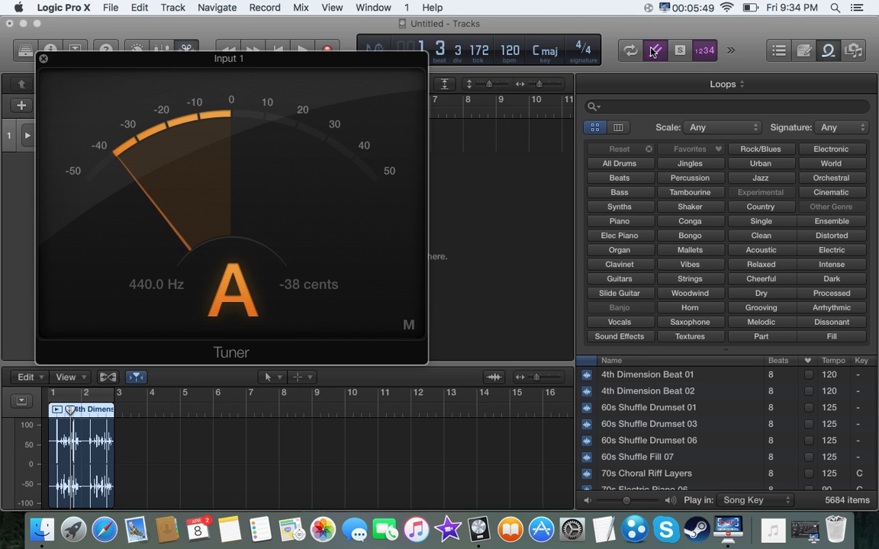
pyautogui.click(655, 51)
pyautogui.hotkey('ctrl', 's')
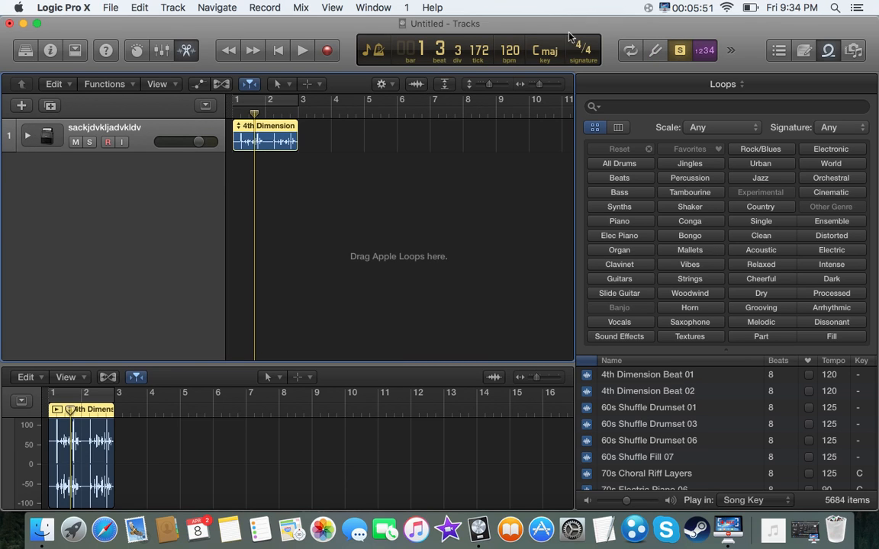
pyautogui.click(682, 53)
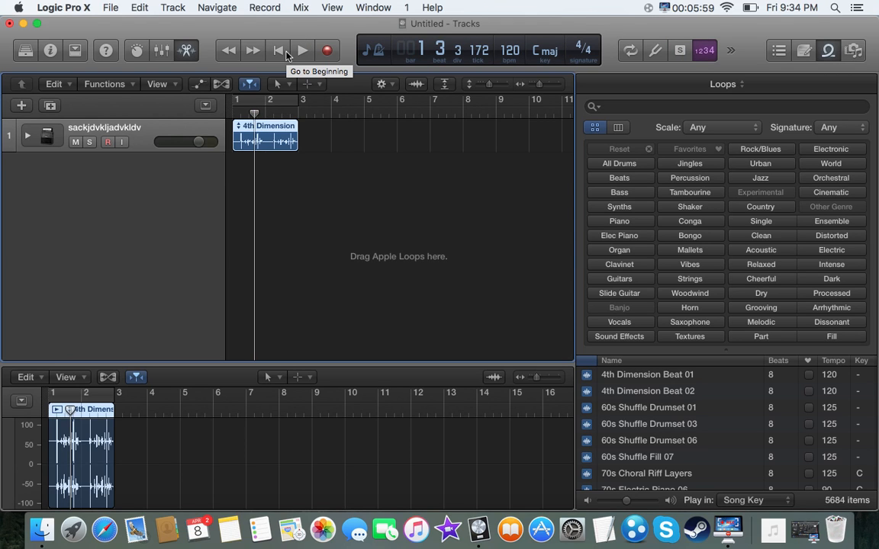
# - Add the 60s Shuffle Drumset 01 Apple Loop at bar 2 on a new track and turn on Solo mode for its region
pyautogui.moveTo(615, 408); pyautogui.dragTo(265, 222)
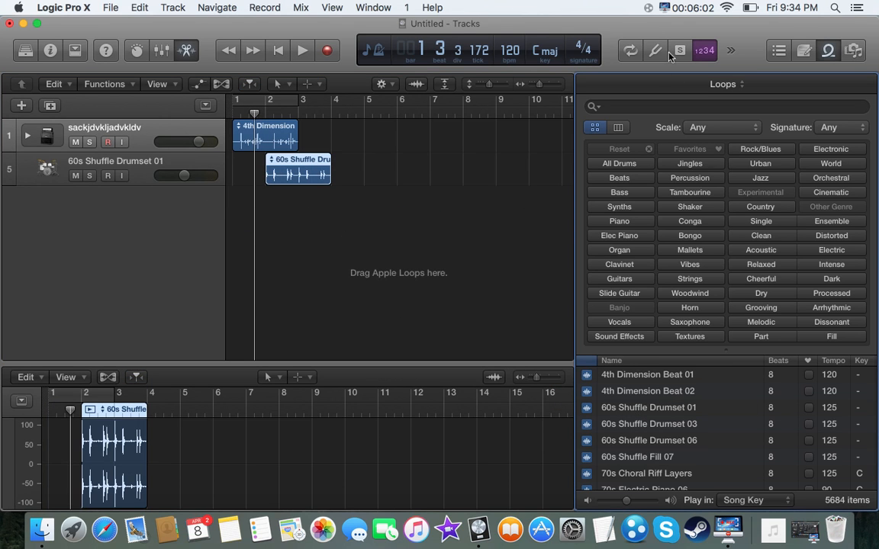
pyautogui.hotkey('ctrl', 's')
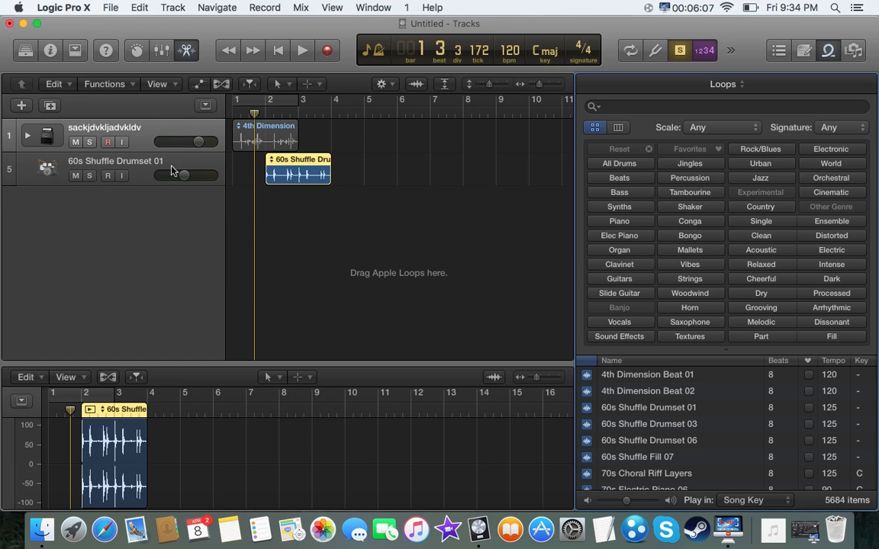
pyautogui.click(285, 172)
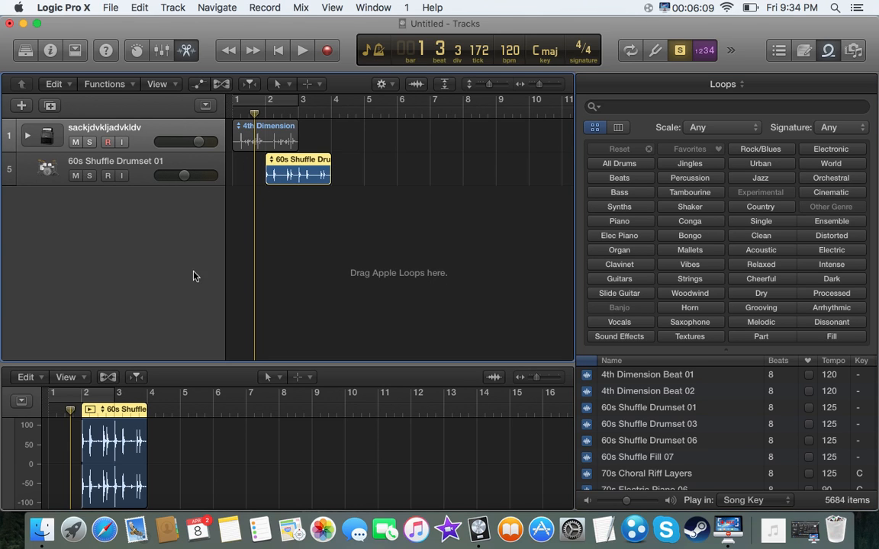
# - Close the editor, solo the first track and the drumset track in turn, and turn Solo mode off with the first track selected
pyautogui.click(186, 50)
pyautogui.click(155, 130)
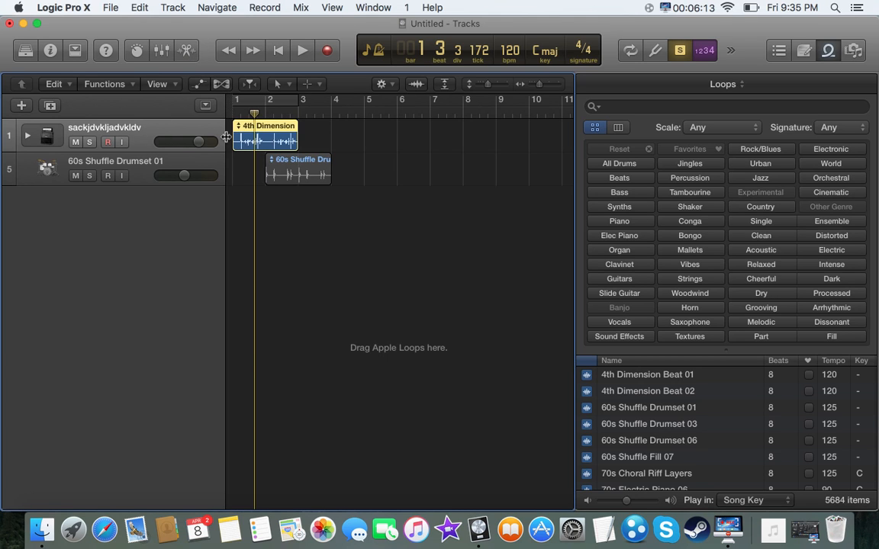
pyautogui.click(168, 162)
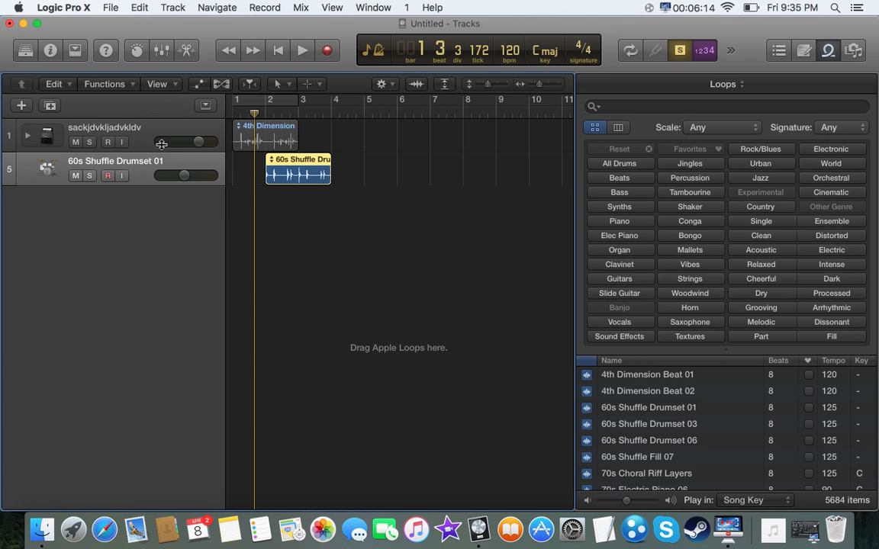
pyautogui.click(160, 129)
pyautogui.click(679, 45)
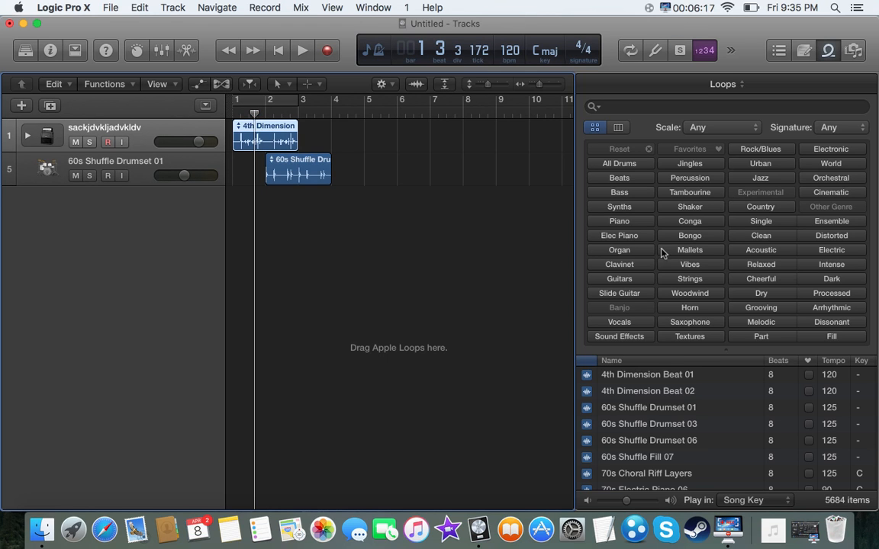
# - Add a second 60s Shuffle Drumset 01 loop at bar 5 on another new track and play the project briefly
pyautogui.moveTo(678, 402); pyautogui.dragTo(378, 358)
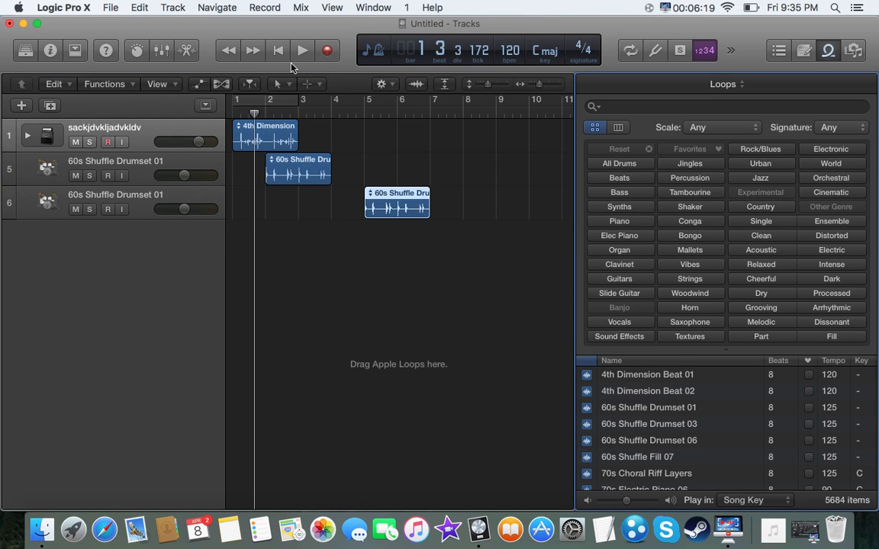
pyautogui.press('space')
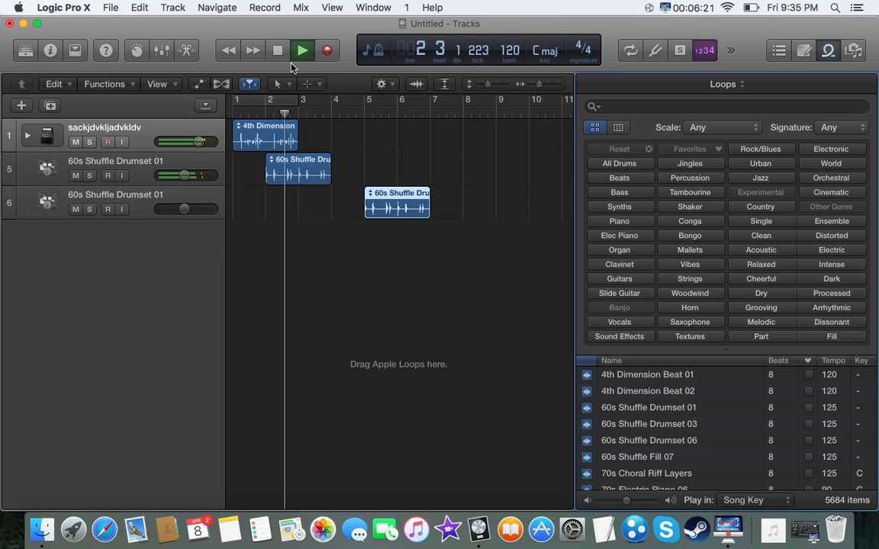
pyautogui.press('space')
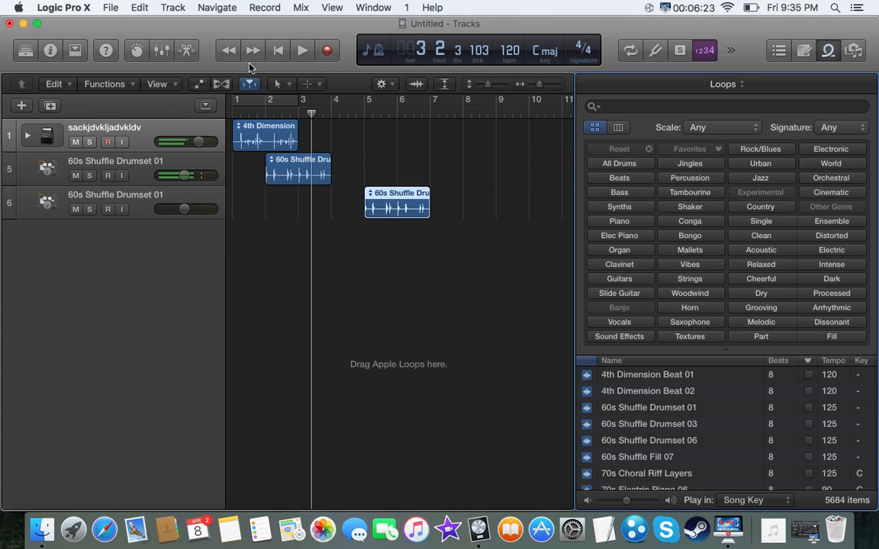
# - Solo the drumset loop at bar 2, play it from bar 2, and turn Solo mode off
pyautogui.hotkey('ctrl', 's')
pyautogui.click(150, 167)
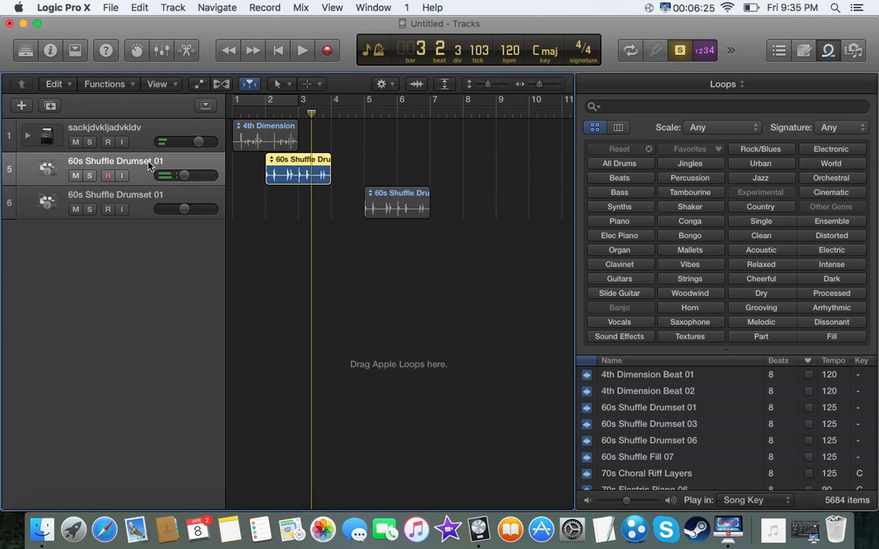
pyautogui.click(267, 111)
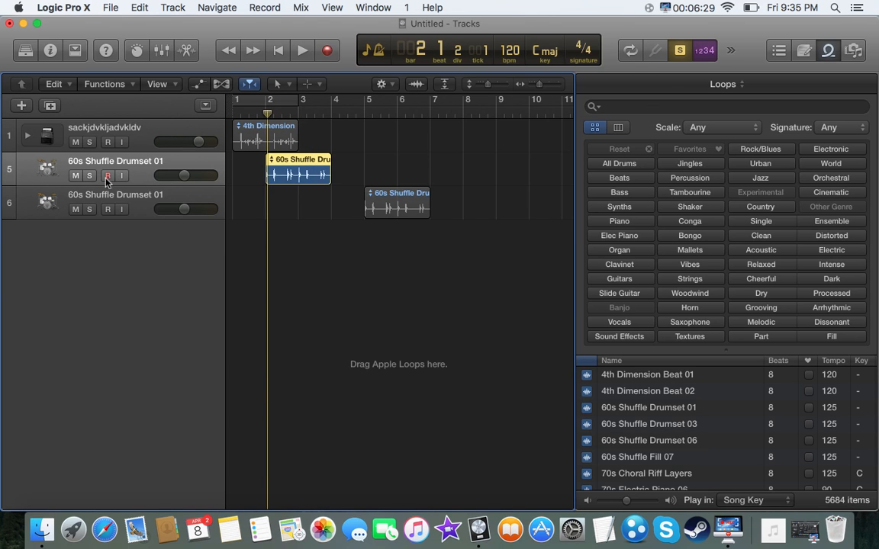
pyautogui.press('space')
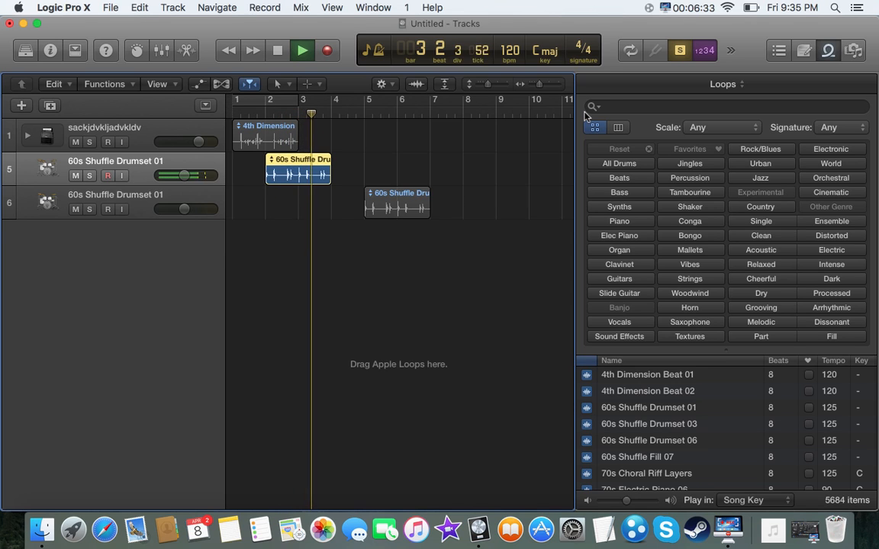
pyautogui.press('space')
pyautogui.click(676, 56)
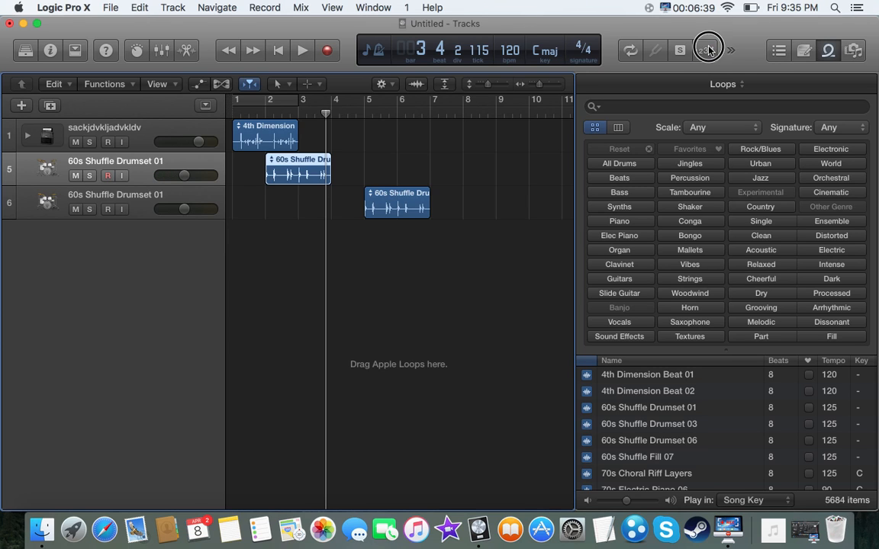
# - Look over the Record commands and toggle Replace mode twice in the hidden control bar options
pyautogui.click(263, 7)
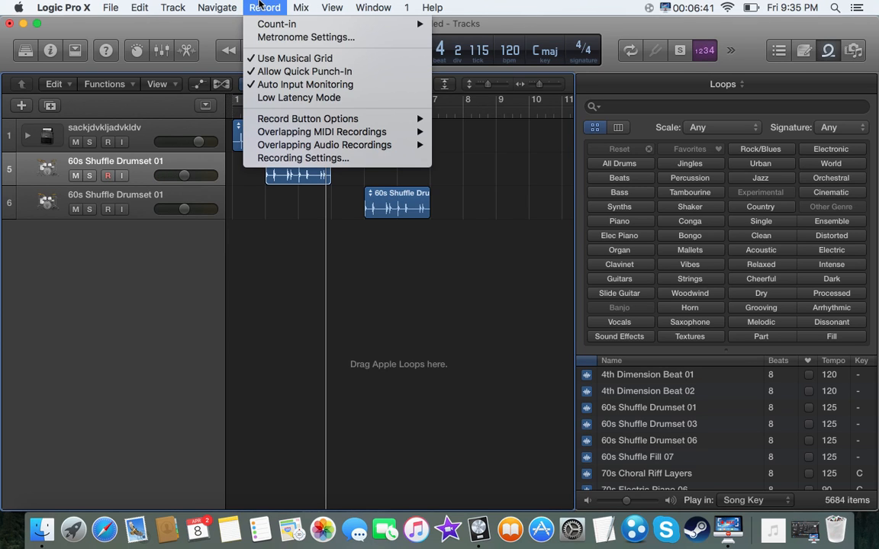
pyautogui.click(261, 7)
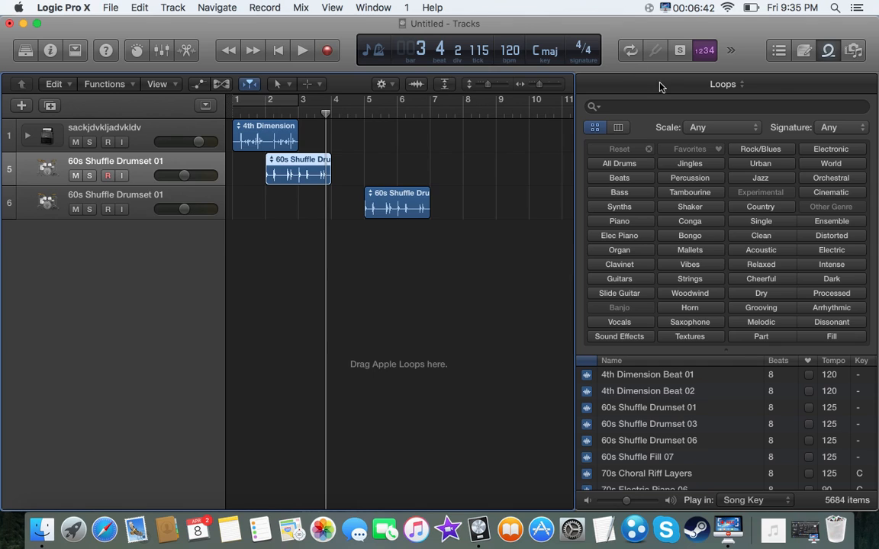
pyautogui.click(730, 50)
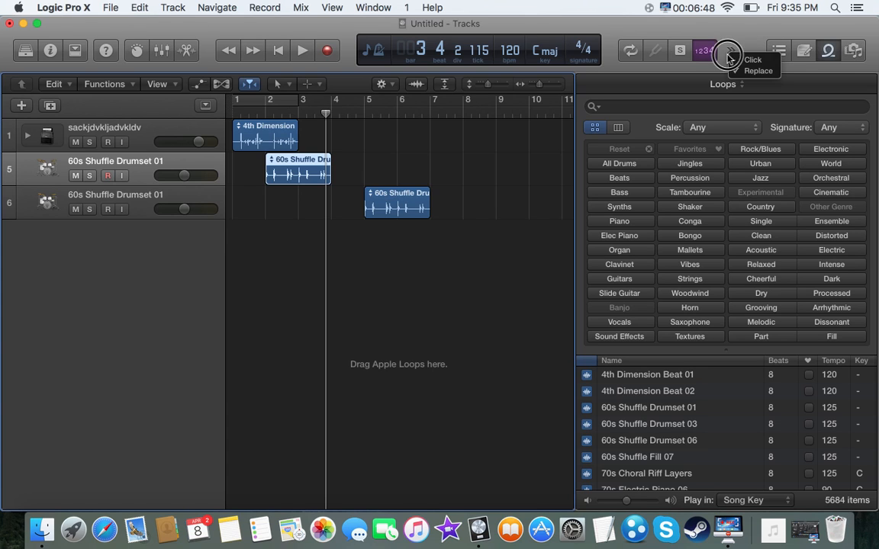
pyautogui.click(755, 64)
pyautogui.click(732, 51)
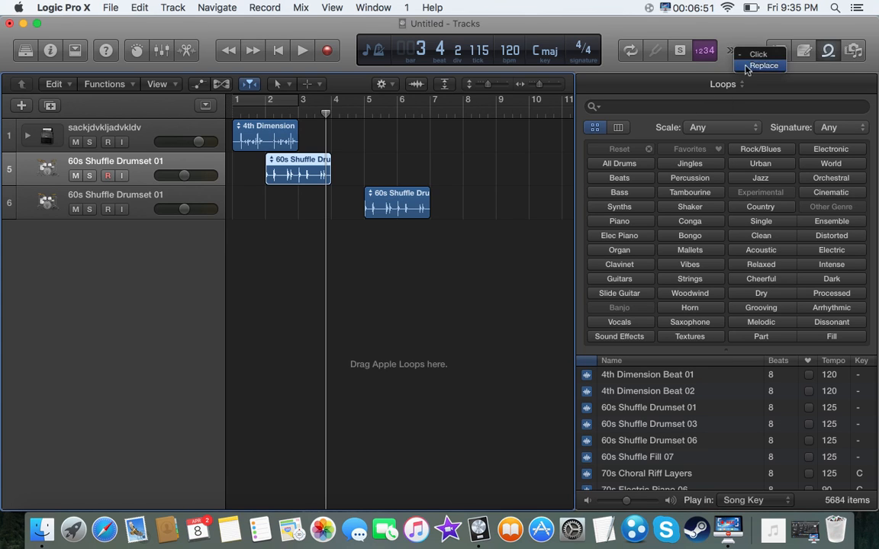
pyautogui.click(763, 64)
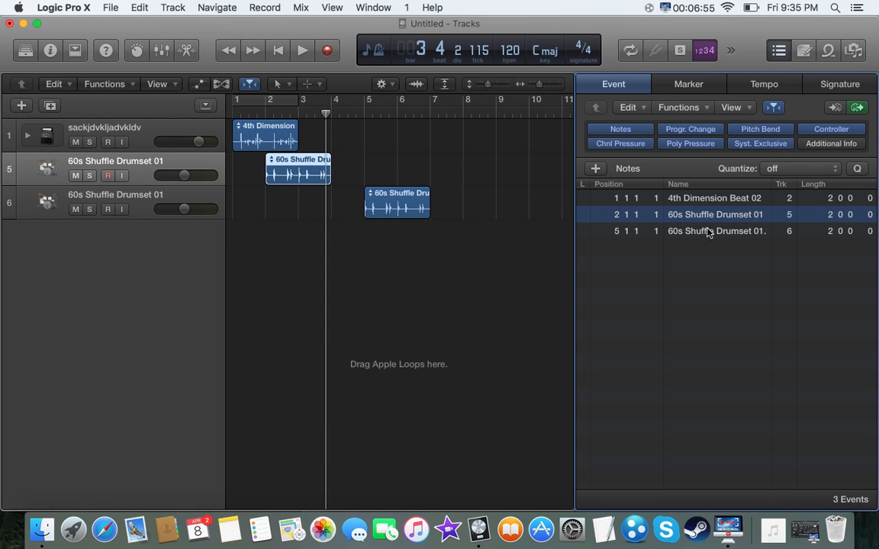
# - Open the Event list and step through its regions to the drumset loop at bar 5
pyautogui.press('Up')
pyautogui.press('Down')
pyautogui.press('Down')
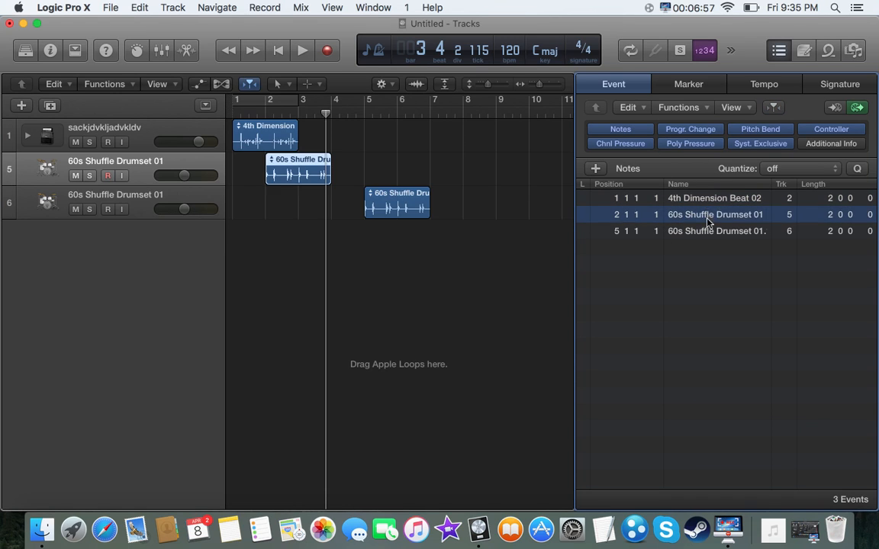
# - View the Marker, Tempo and Signature lists and return to the Event list
pyautogui.click(686, 84)
pyautogui.click(751, 84)
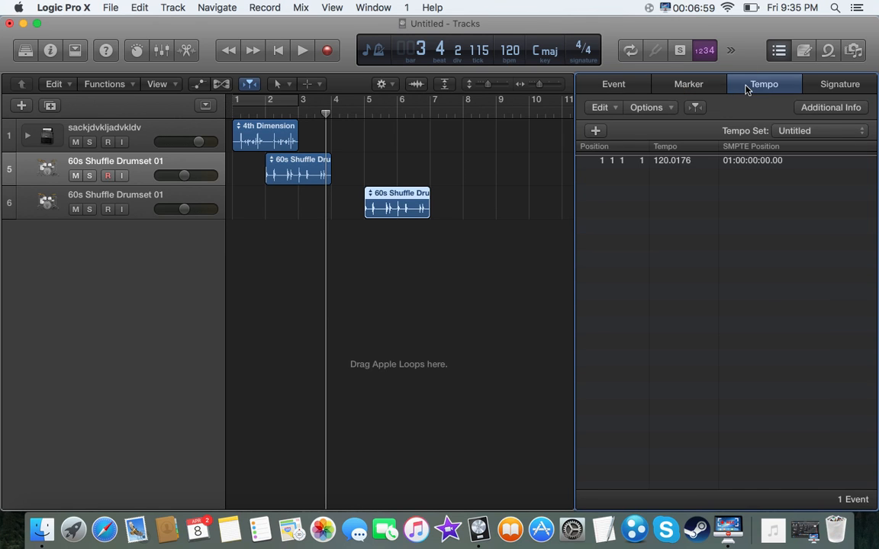
pyautogui.click(823, 88)
pyautogui.click(770, 85)
pyautogui.click(698, 84)
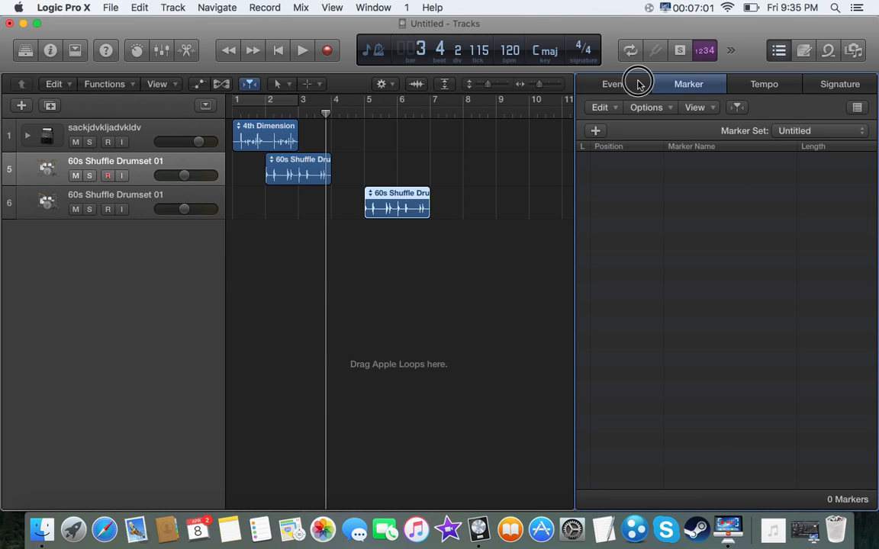
pyautogui.click(638, 84)
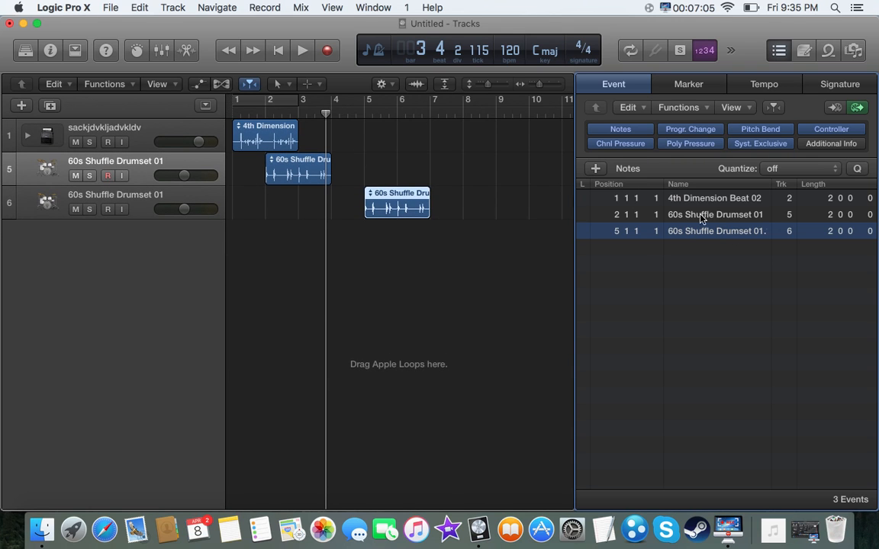
# - Write "skjsjsdfjkdfhjfdsjdsjsdhfsdf" and, on a second line, "hi" in the project Note Pad
pyautogui.press('super+alt+p')
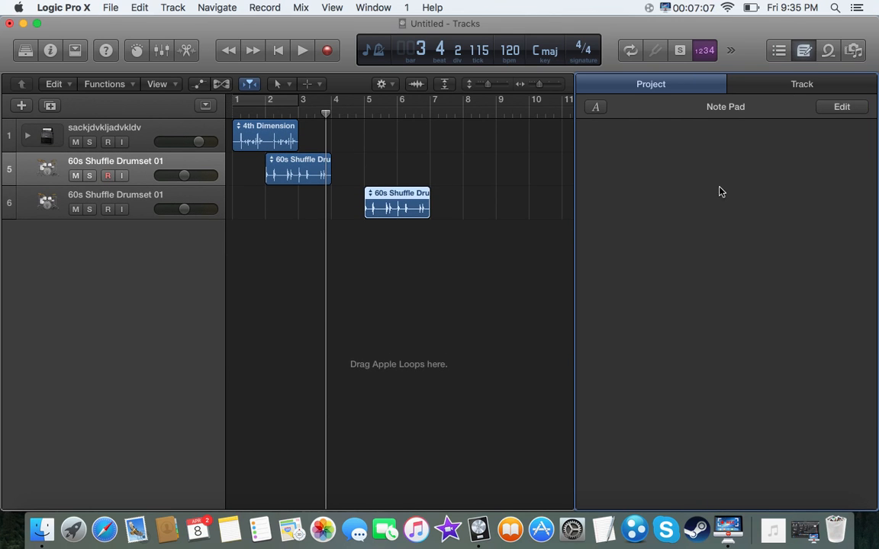
pyautogui.click(824, 108)
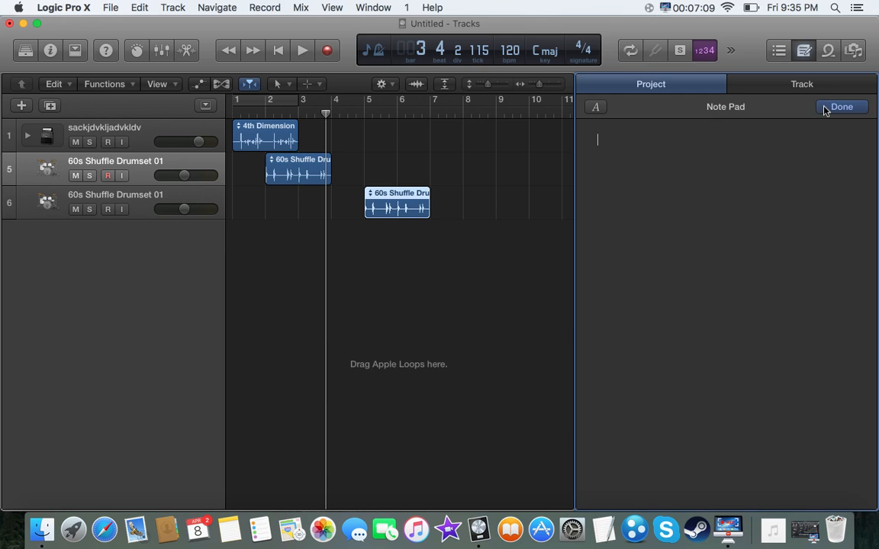
pyautogui.write('skjsjsdfjkdfhjfdsjdsjsdhfsdf')
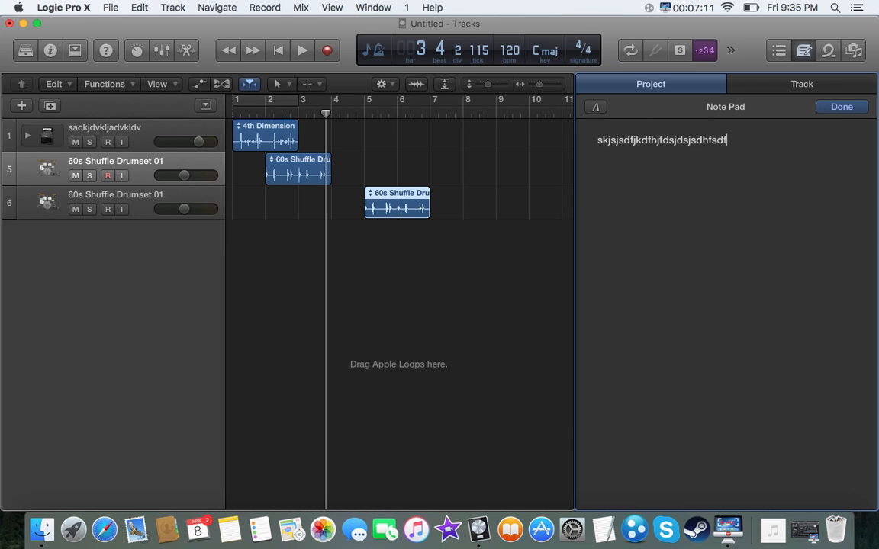
pyautogui.press('Return')
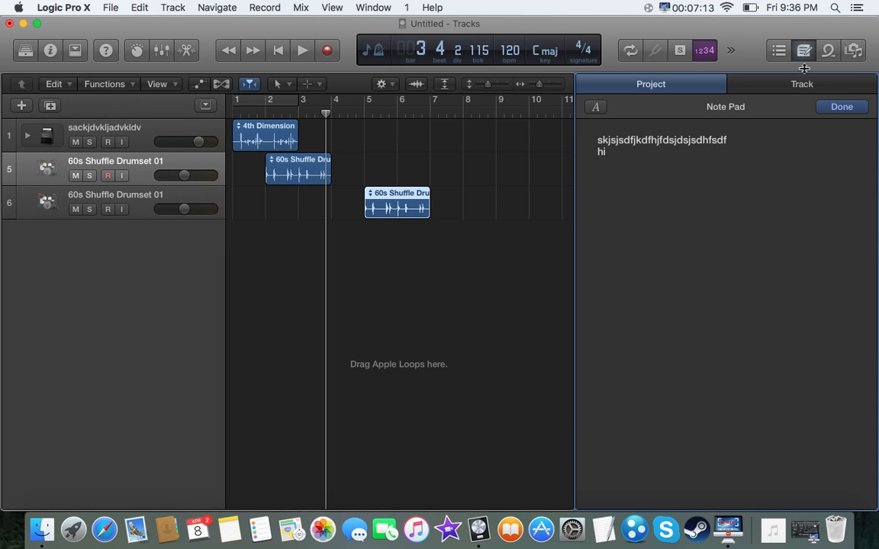
# - Switch between the Note Pad and the Loop Browser and look through the list of Apple Loops
pyautogui.click(828, 51)
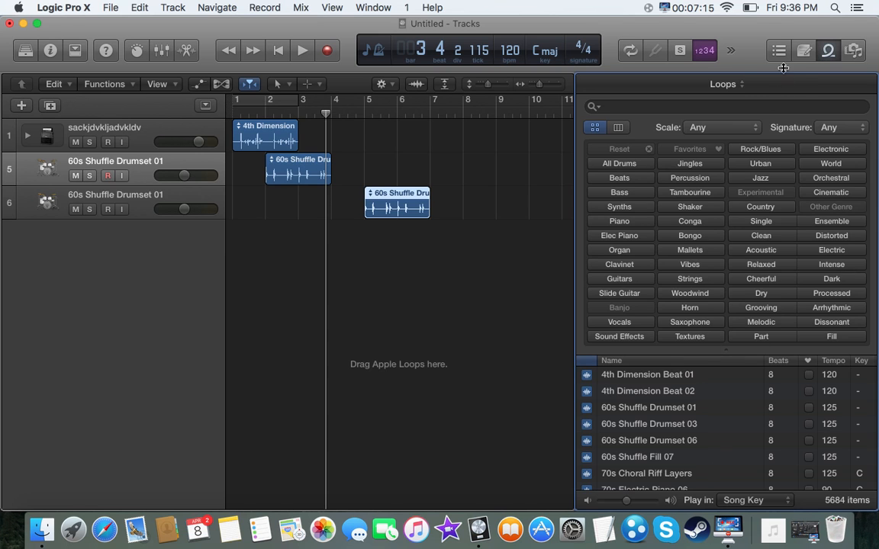
pyautogui.press('alt+super+p')
pyautogui.press('o')
pyautogui.scroll(-10, 722, 440)
pyautogui.scroll(15, 722, 441)
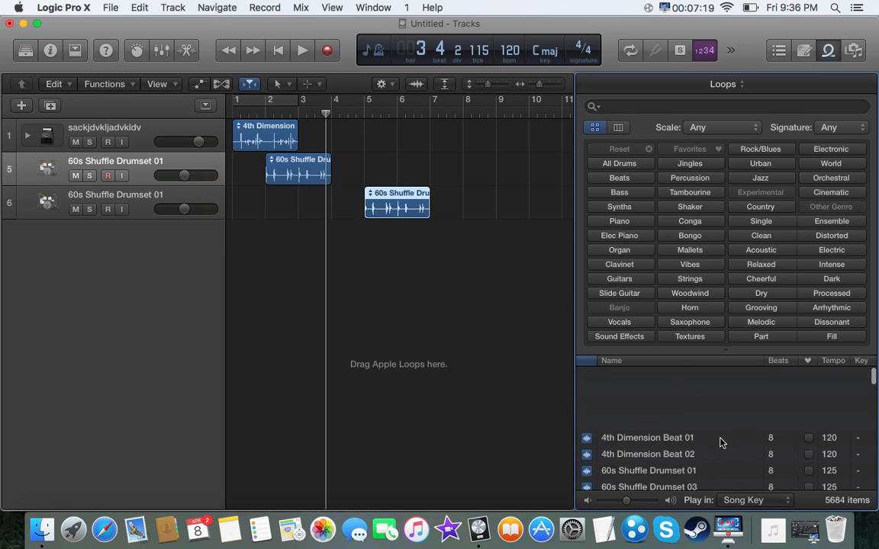
# - Filter the Apple Loops by Urban and by Rock/Blues, resetting the filter after each
pyautogui.click(761, 166)
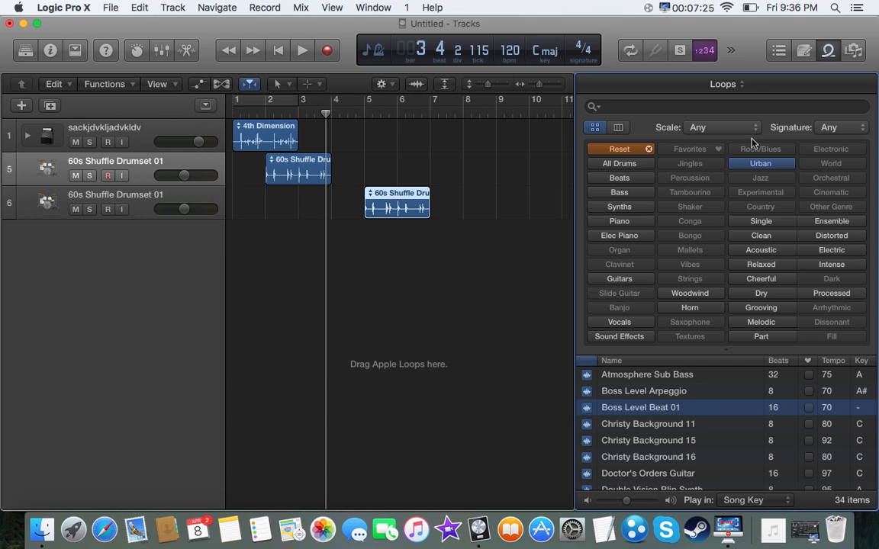
pyautogui.click(619, 149)
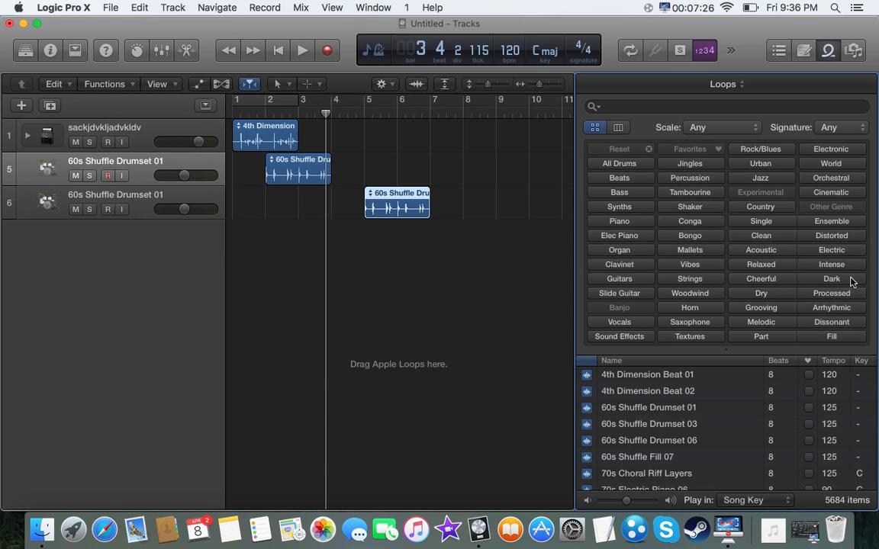
pyautogui.click(771, 149)
pyautogui.scroll(-3, 640, 410)
pyautogui.scroll(3, 641, 410)
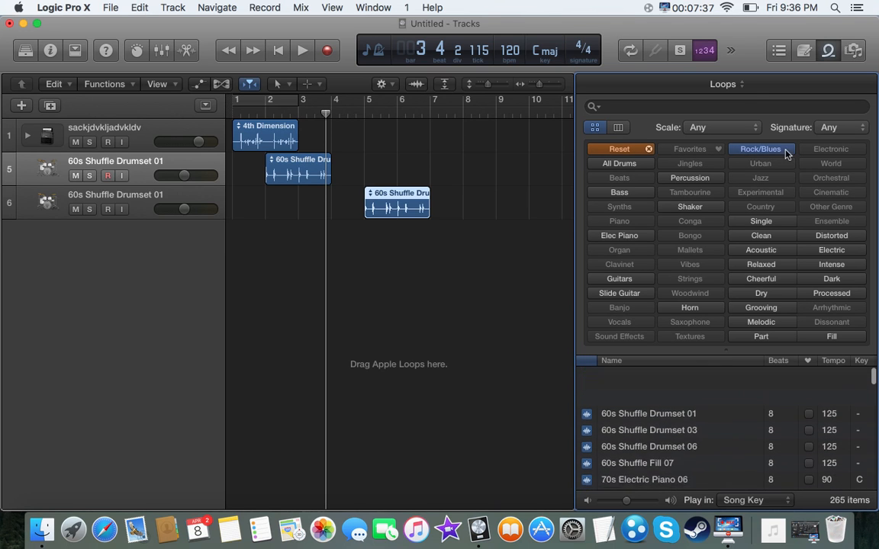
pyautogui.click(621, 147)
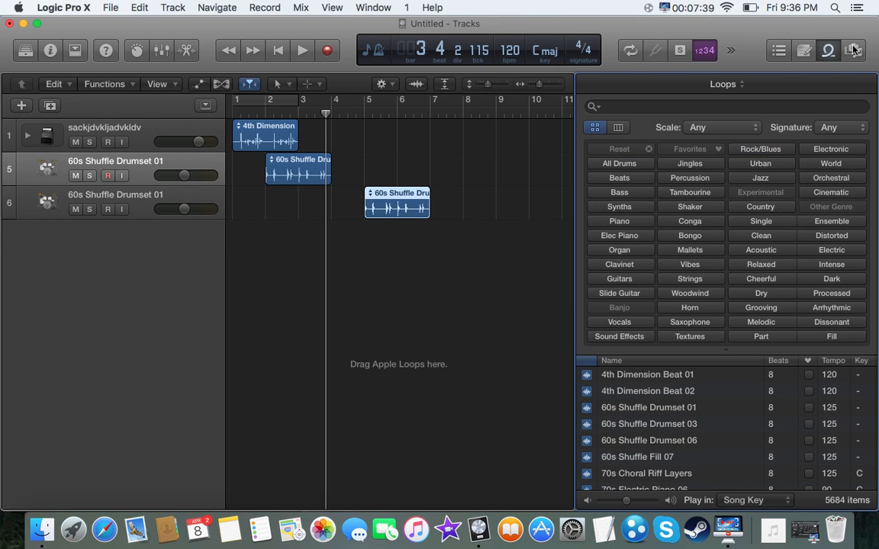
# - Open the file browsers and view the project audio, the Media library and All Files
pyautogui.press('f')
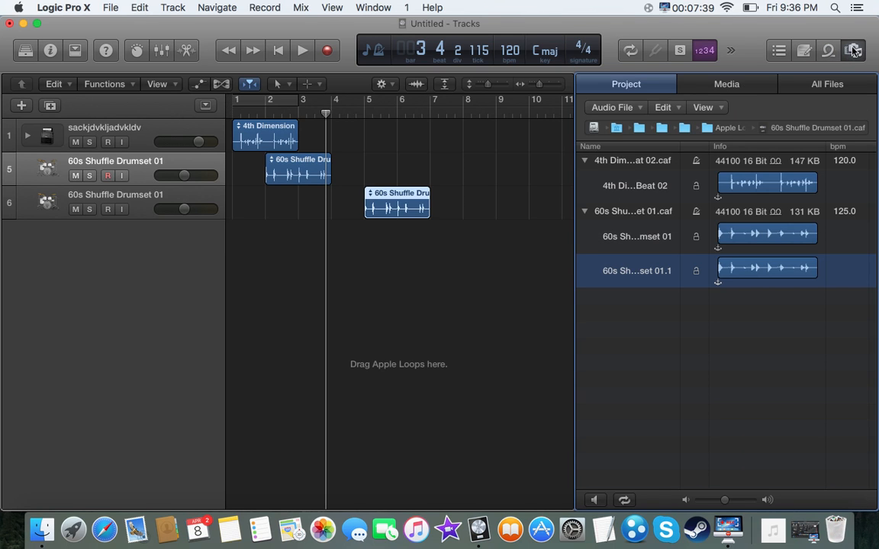
pyautogui.click(701, 91)
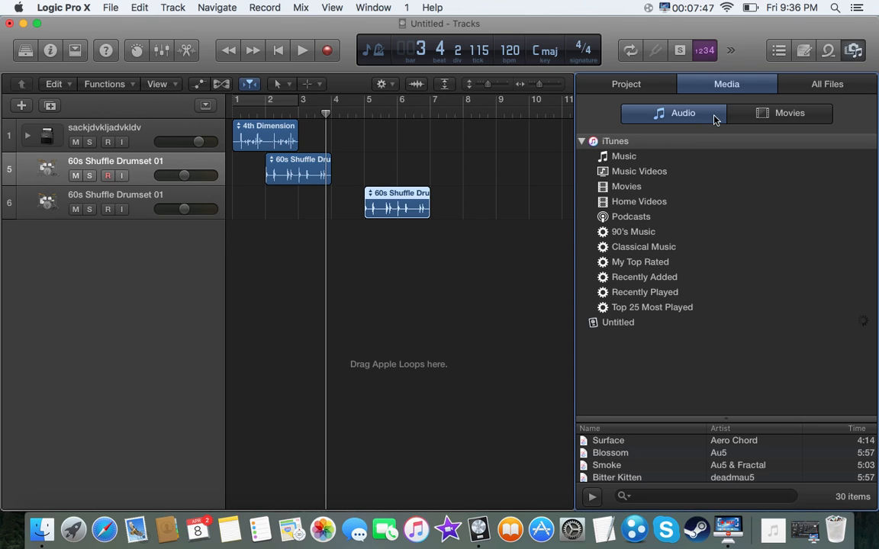
pyautogui.click(793, 83)
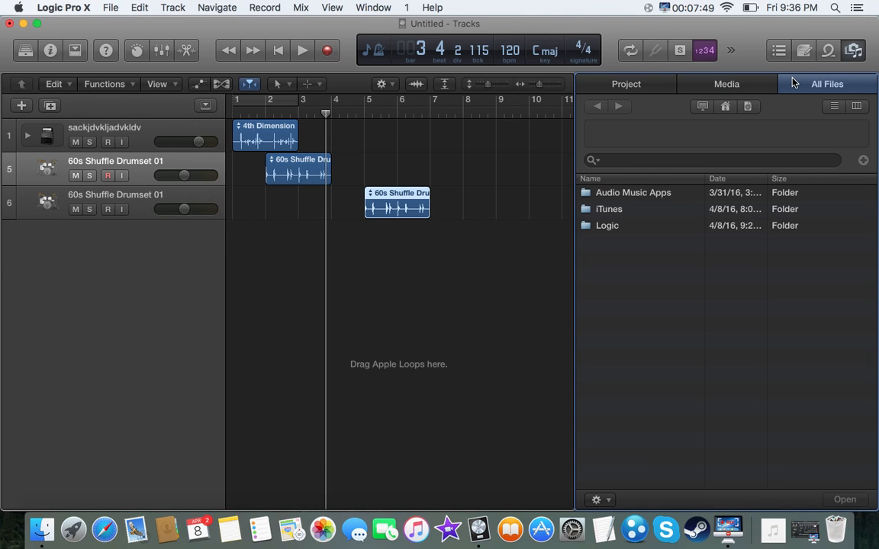
# - Show the project's audio files in the browser and return the playhead to the start of the project
pyautogui.click(593, 86)
pyautogui.click(277, 51)
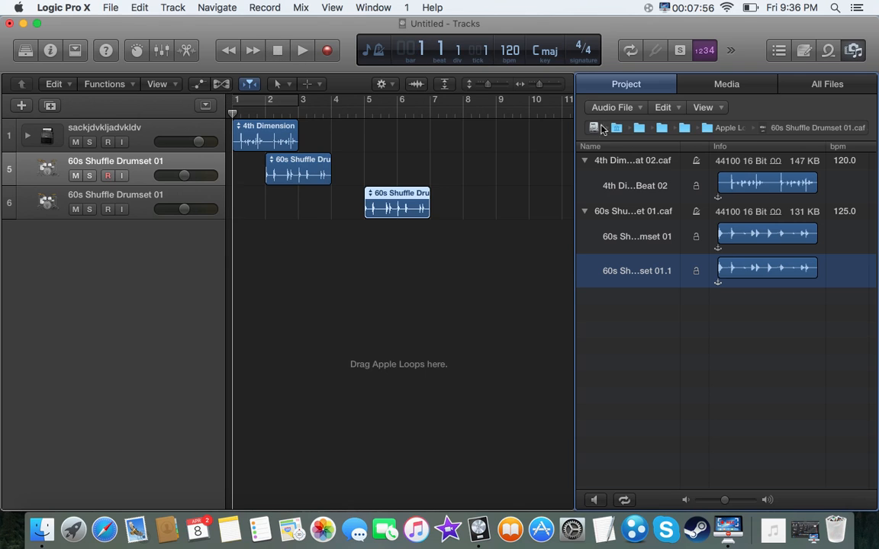
# - Select all three audio loop regions in the Tracks area and delete them
pyautogui.moveTo(431, 231)
pyautogui.mouseDown()
pyautogui.moveTo(334, 169)
pyautogui.moveTo(427, 226)
pyautogui.mouseUp()
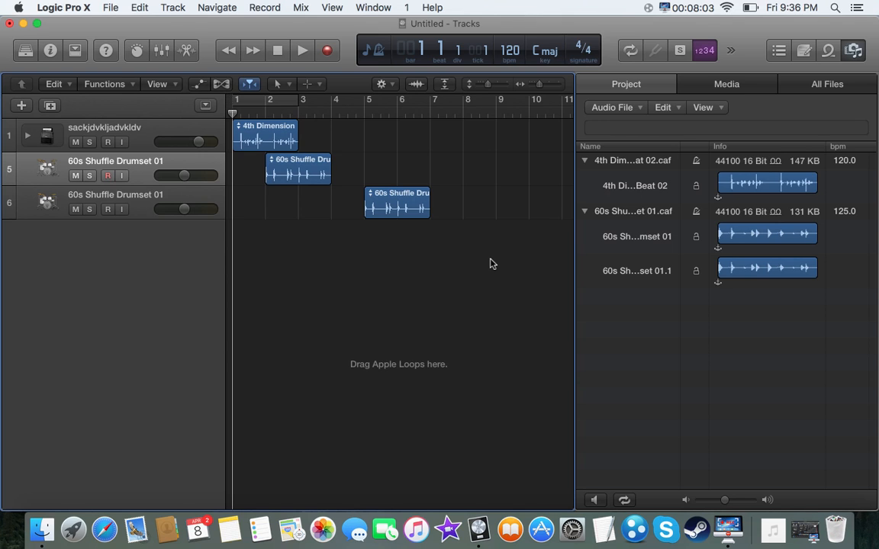
pyautogui.moveTo(492, 264); pyautogui.dragTo(235, 128)
pyautogui.press('Delete')
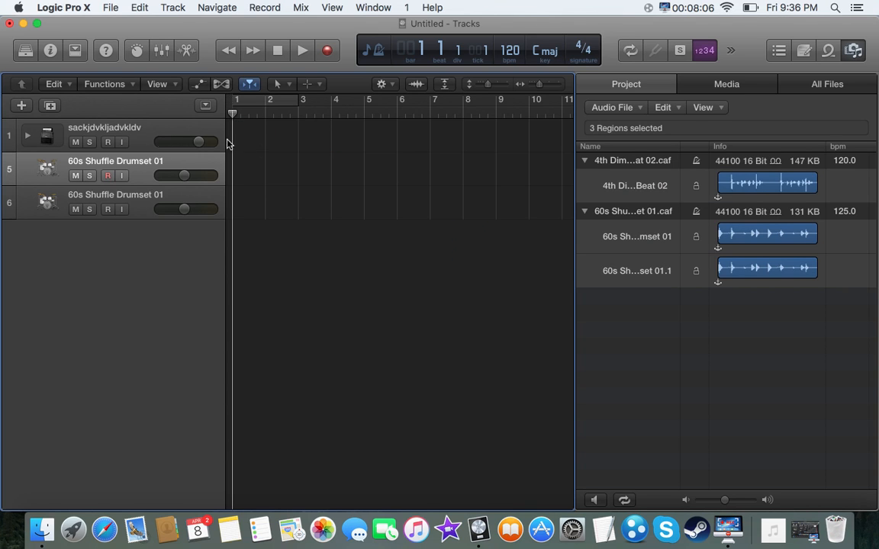
# - Delete all the remaining tracks from the project, including both 60s Shuffle Drumset 01 tracks
pyautogui.click(141, 127)
pyautogui.press('super+BackSpace')
pyautogui.press('super+BackSpace')
pyautogui.doubleClick(141, 128)
pyautogui.press('BackSpace')
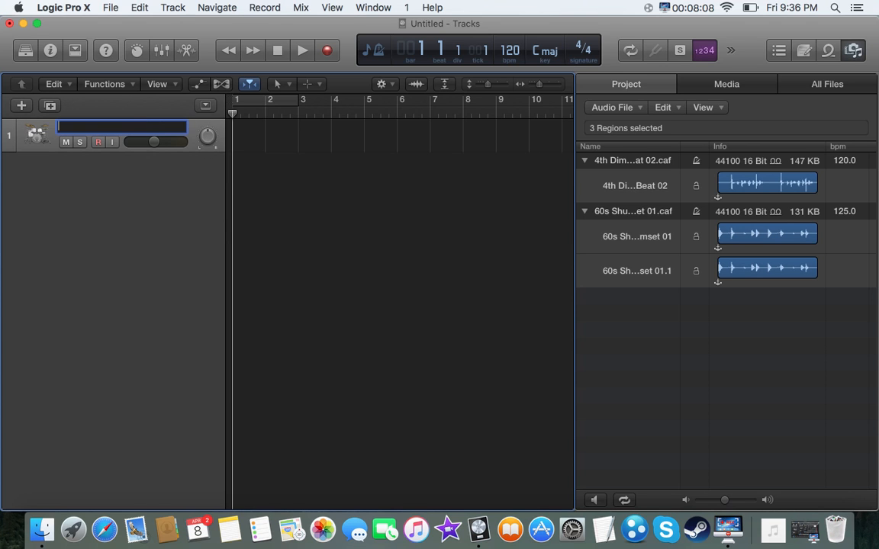
pyautogui.press('Return')
pyautogui.press('super+BackSpace')
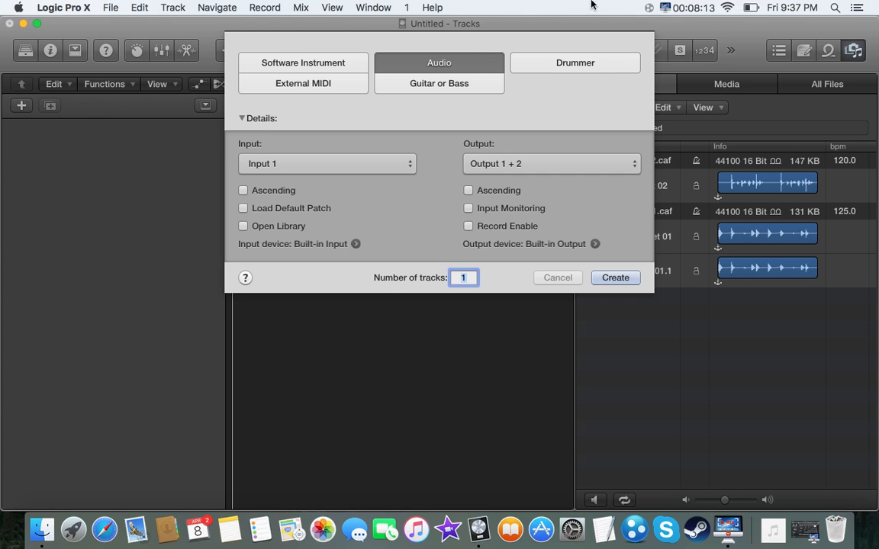
pyautogui.click(665, 6)
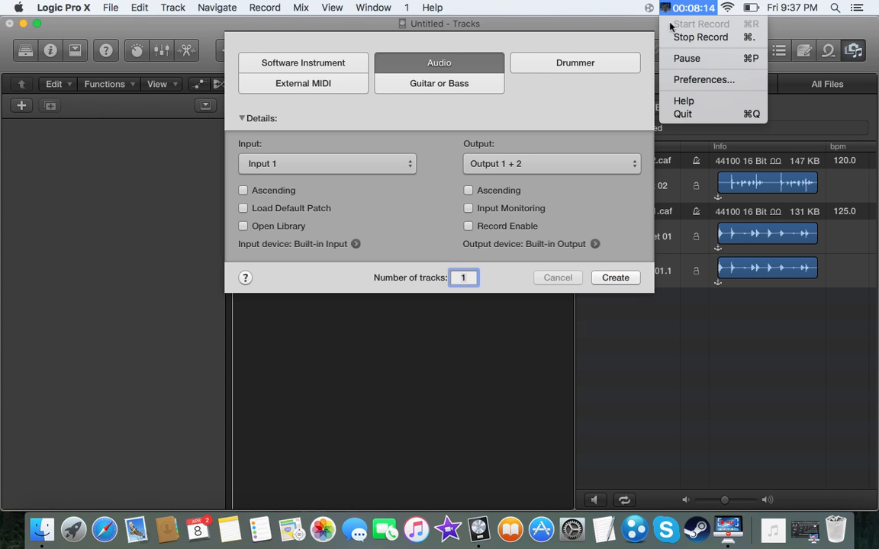